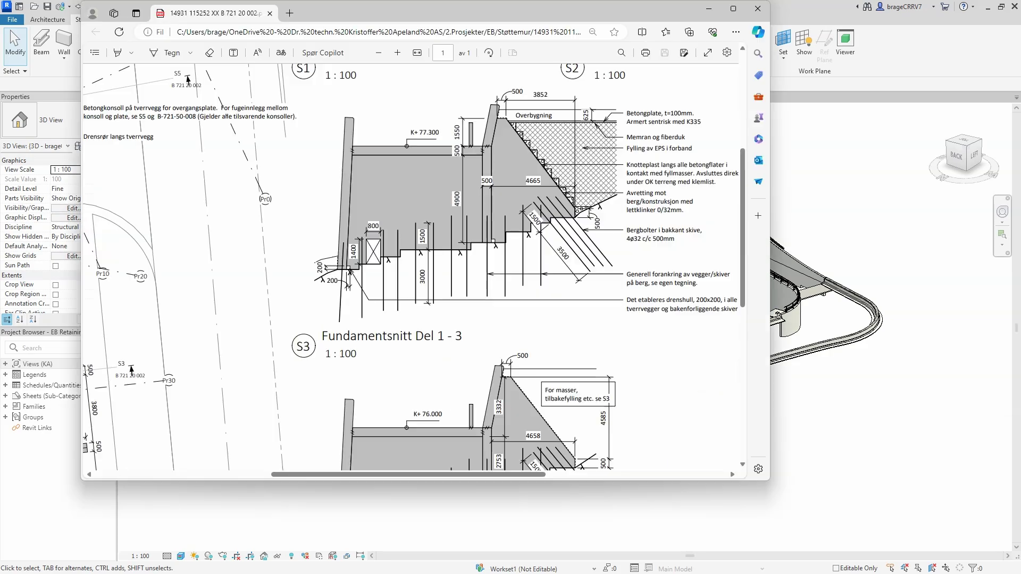
mouse_move(340, 109)
left_mouse_down()
mouse_move(317, 205)
mouse_move(380, 202)
mouse_move(342, 100)
mouse_move(308, 103)
mouse_move(302, 252)
left_mouse_up()
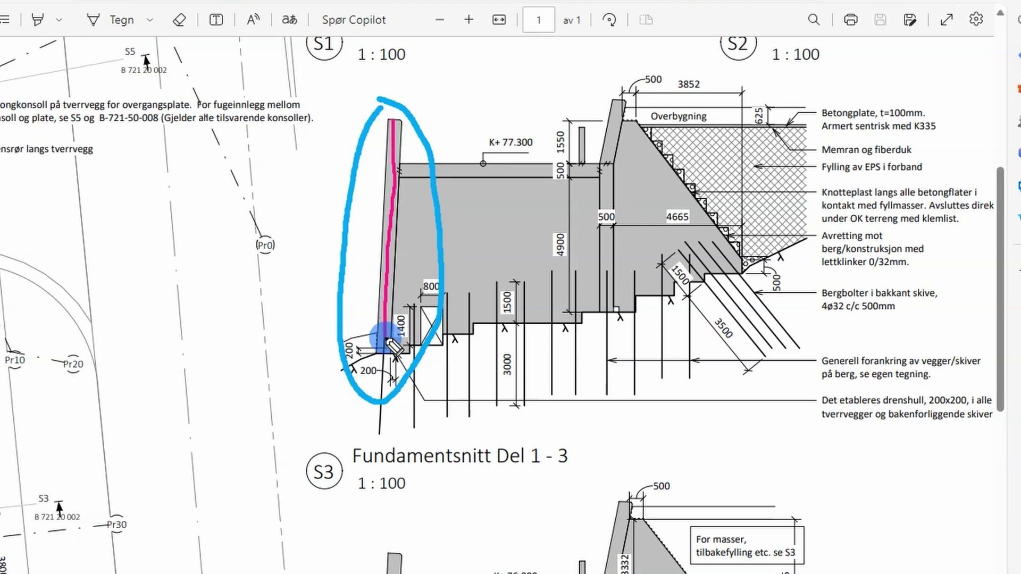
mouse_move(387, 341)
left_mouse_down()
mouse_move(390, 352)
mouse_move(358, 350)
mouse_move(392, 118)
left_mouse_up()
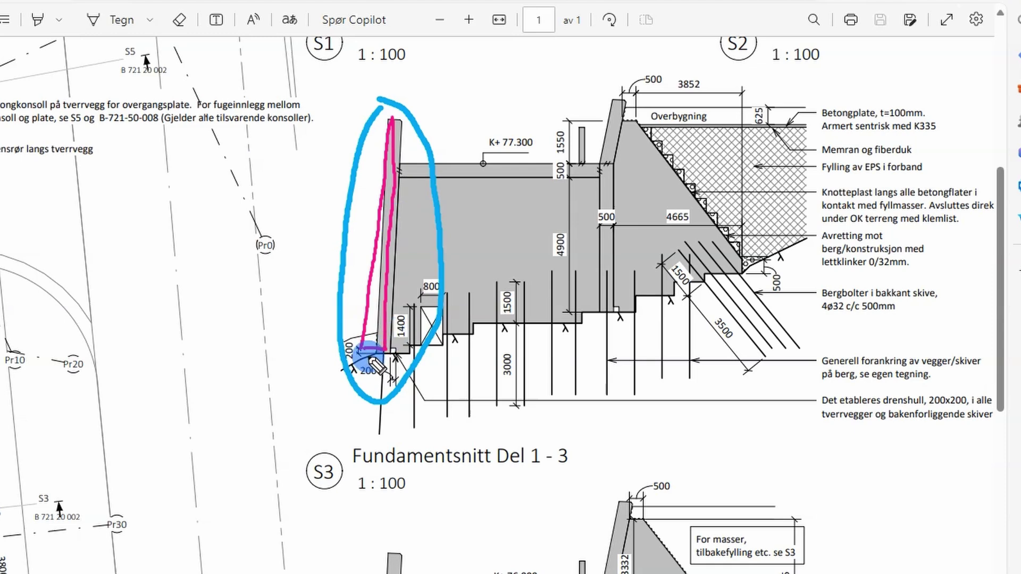
mouse_move(371, 359)
left_mouse_down()
mouse_move(371, 387)
mouse_move(367, 353)
left_mouse_up()
left_click_drag(421, 261, 399, 262)
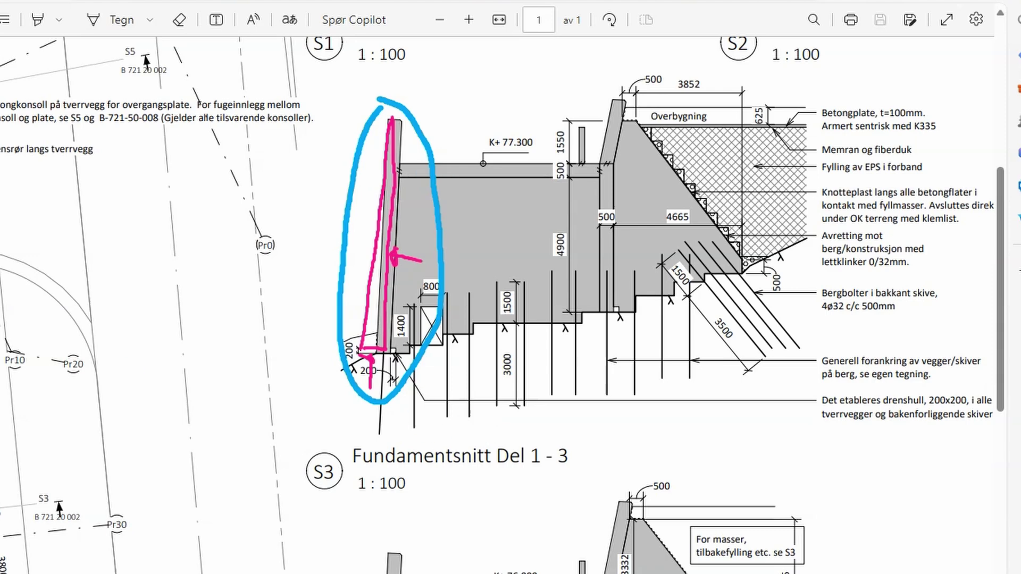
key("Escape")
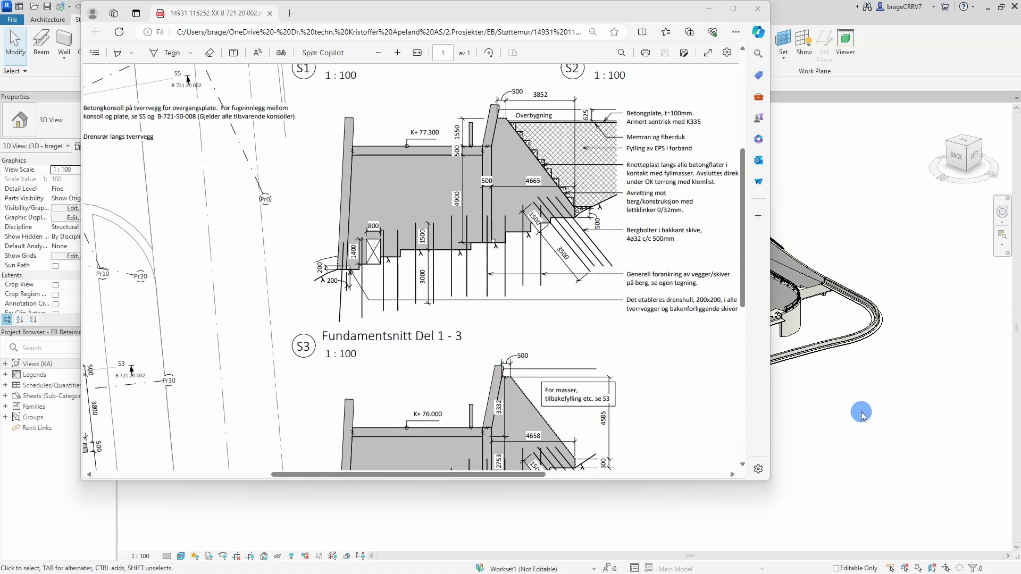
Switch to Revit and delete the curved Betong 500 wall along the front of the retaining structure
left_click(862, 414)
left_click(350, 367)
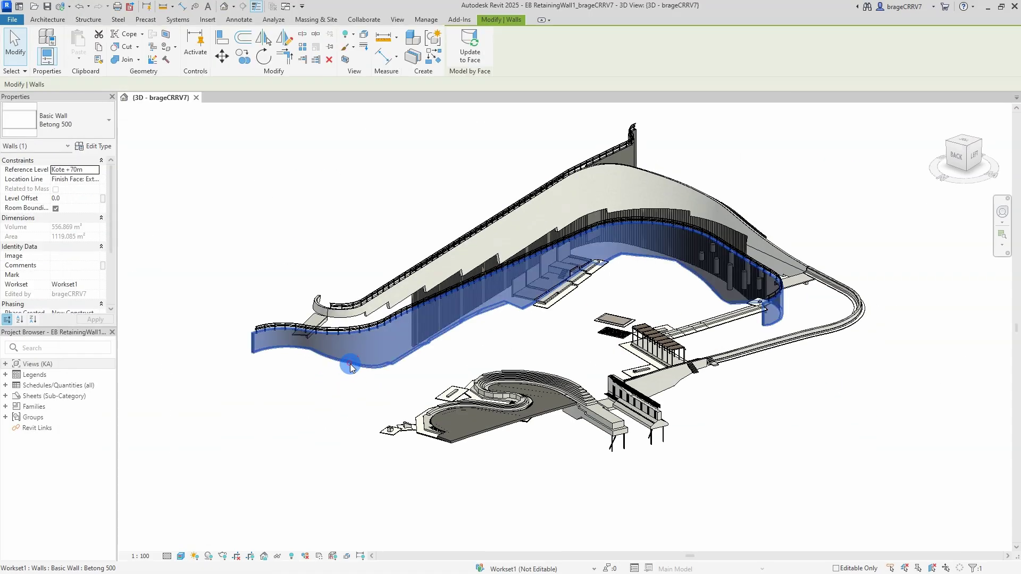
key("Delete")
Create a new family from the Metric Generic Model Adaptive template
left_click(12, 19)
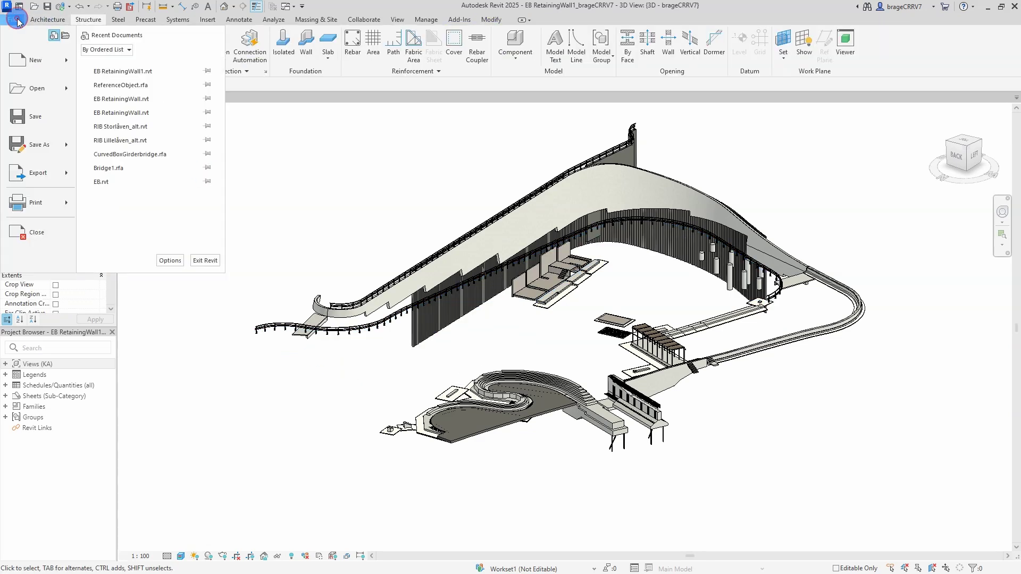
mouse_move(37, 62)
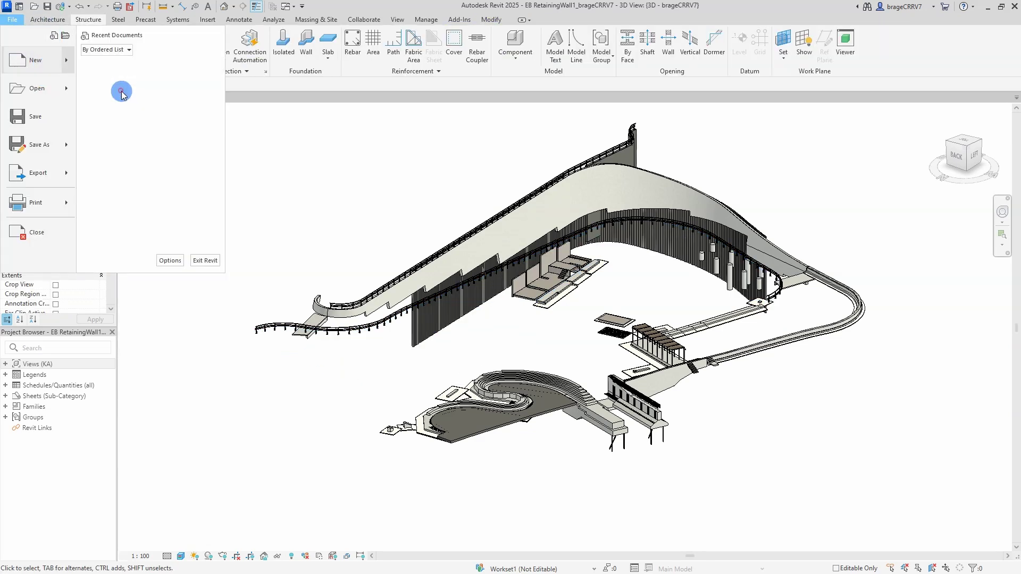
left_click(101, 91)
scroll(362, 314, "down", 6)
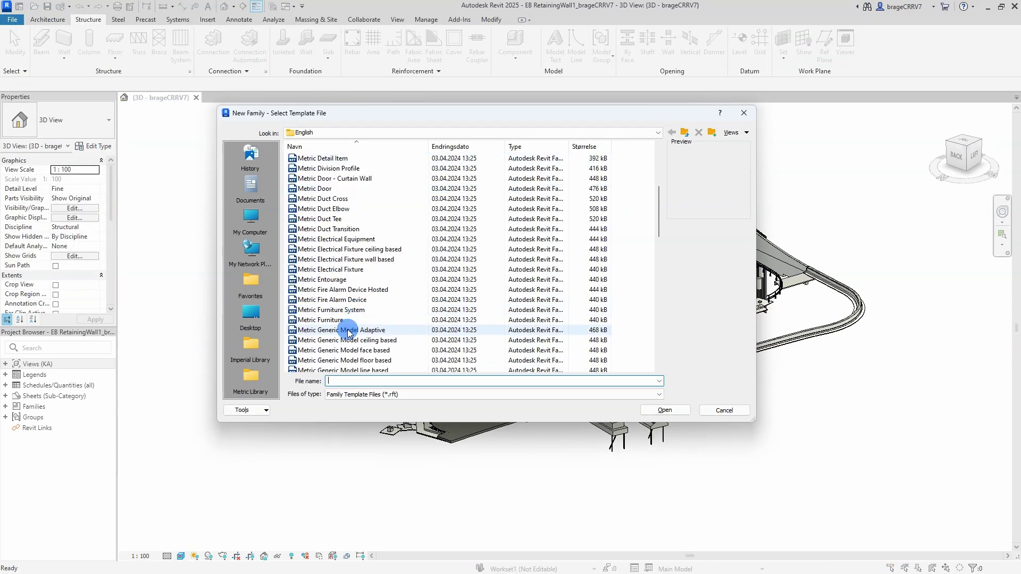
left_click(340, 327)
left_click(665, 410)
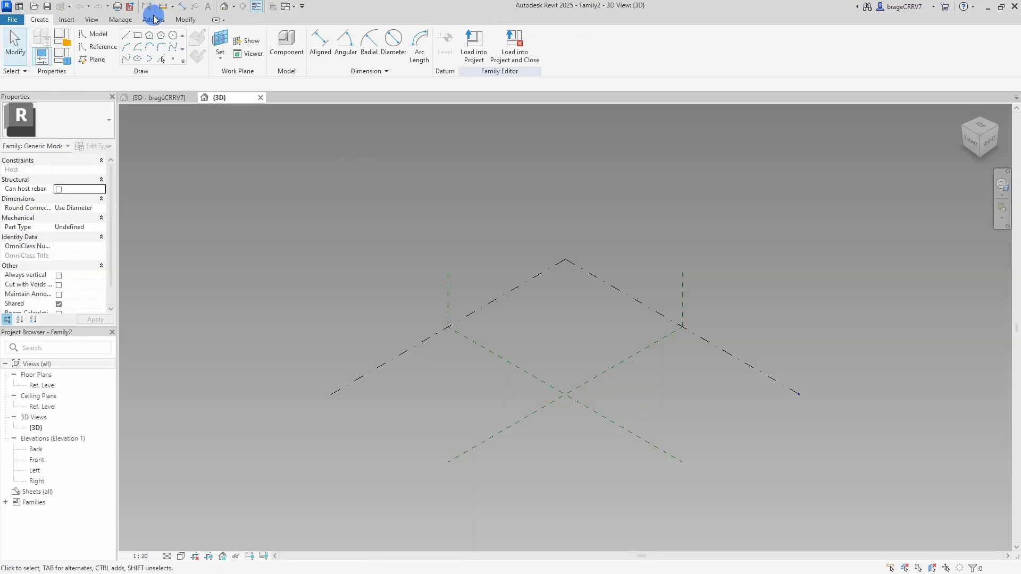
Launch Dynamo from the new family and open the recent ImportExcelCoordinates graph
left_click(120, 20)
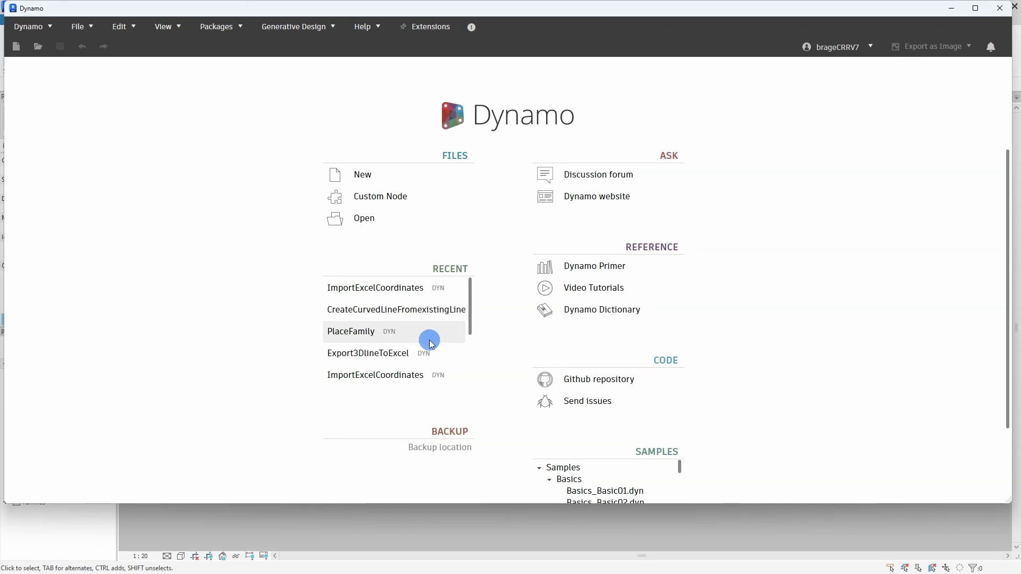
scroll(431, 345, "down", 1)
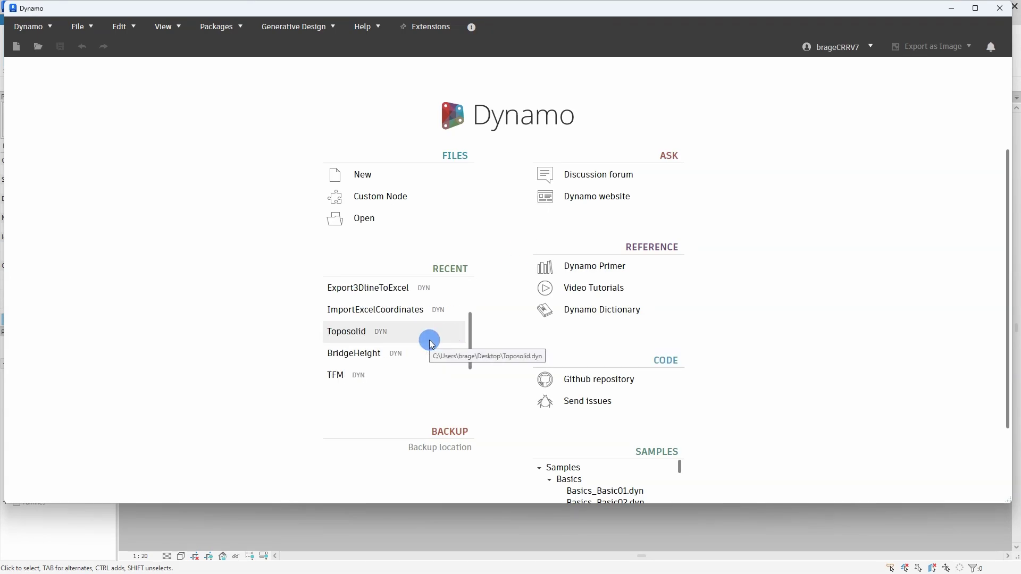
scroll(430, 340, "up", 1)
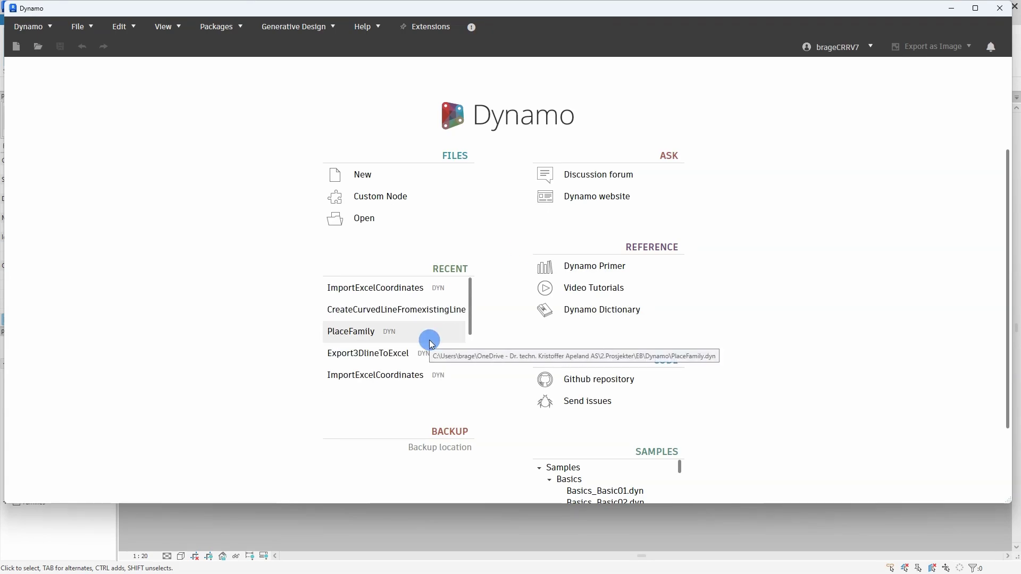
left_click(394, 375)
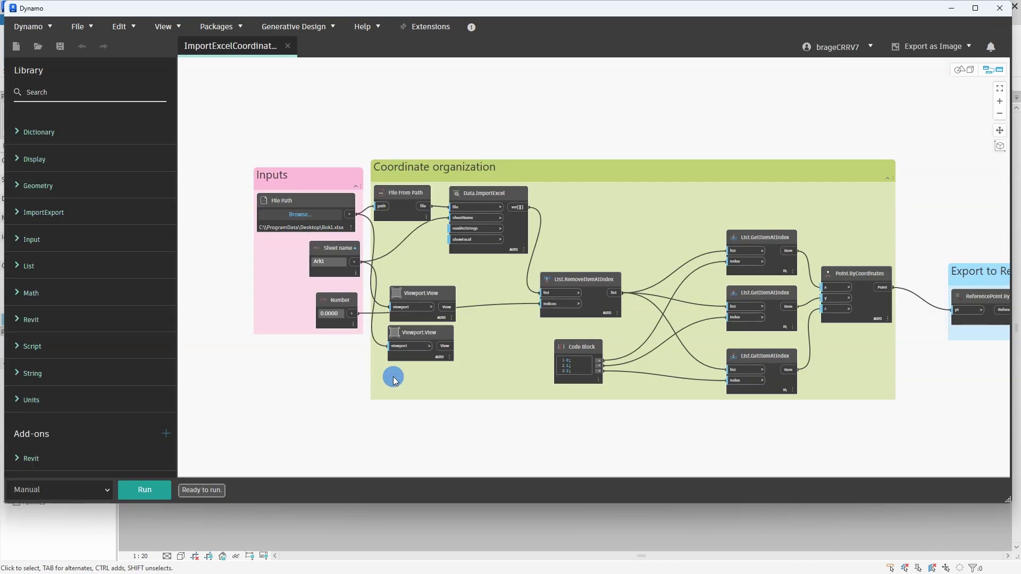
Remove the Export to Revit group with its ReferencePoint.ByPoint and CurveByPoints.ByReferencePoints nodes from the graph
middle_click_drag(410, 396, 345, 380)
scroll(345, 379, "down", 2)
middle_click_drag(822, 404, 573, 362)
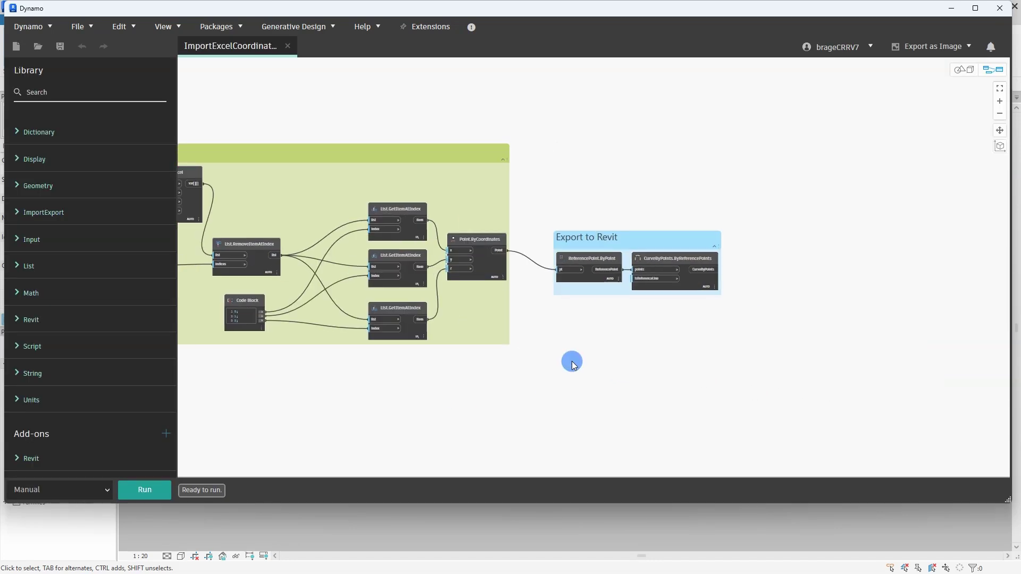
left_click(549, 267)
left_click(531, 275)
scroll(538, 368, "down", 3)
left_click_drag(566, 292, 886, 164)
Point the File Path input to Coordinates.xlsx and set the sheet name to Ark2
scroll(515, 342, "up", 5)
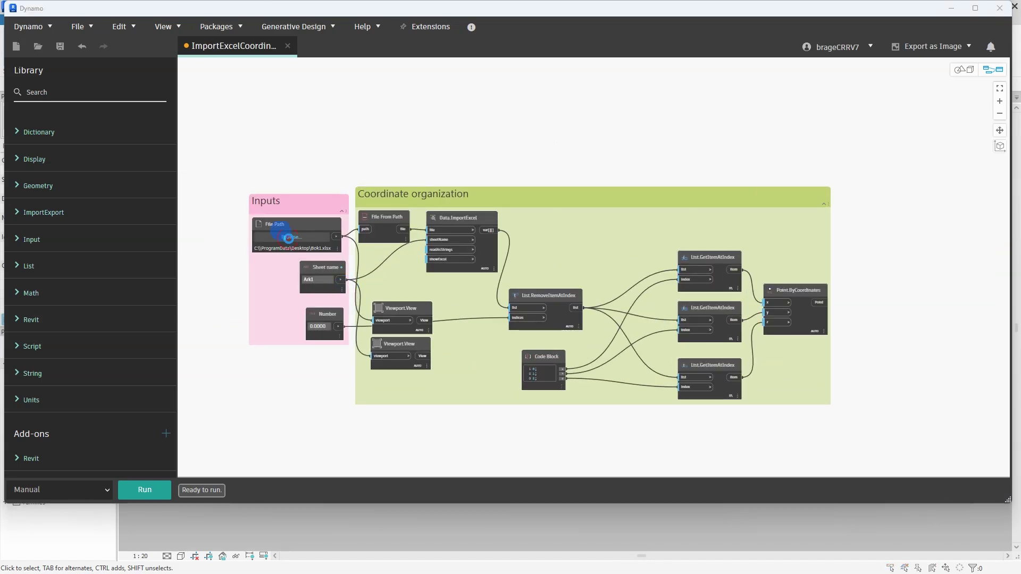
left_click(290, 243)
left_click(388, 244)
left_click(615, 432)
left_click(322, 281)
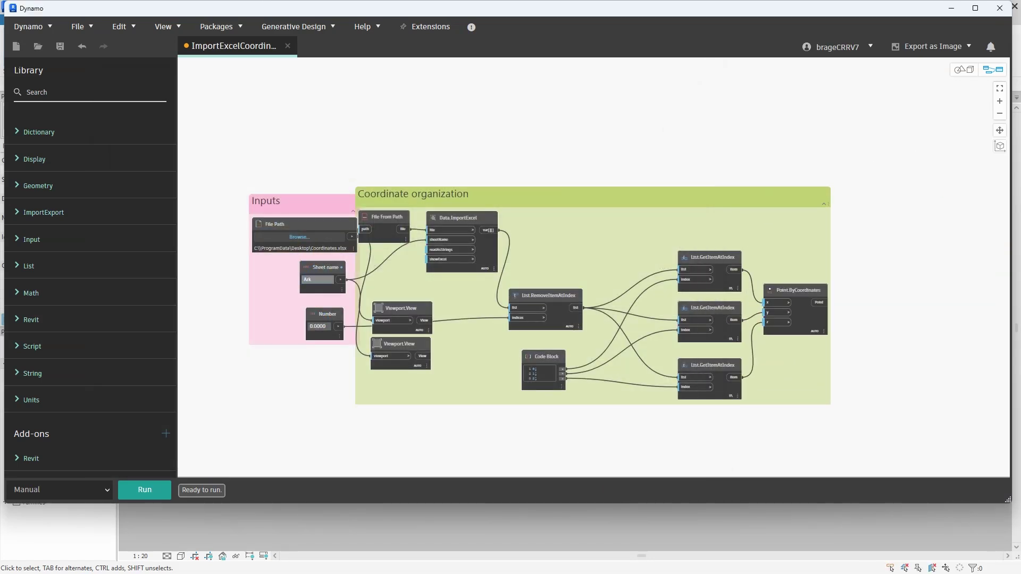
Delete both Viewport.View nodes from the Coordinate organization group
right_click(388, 319)
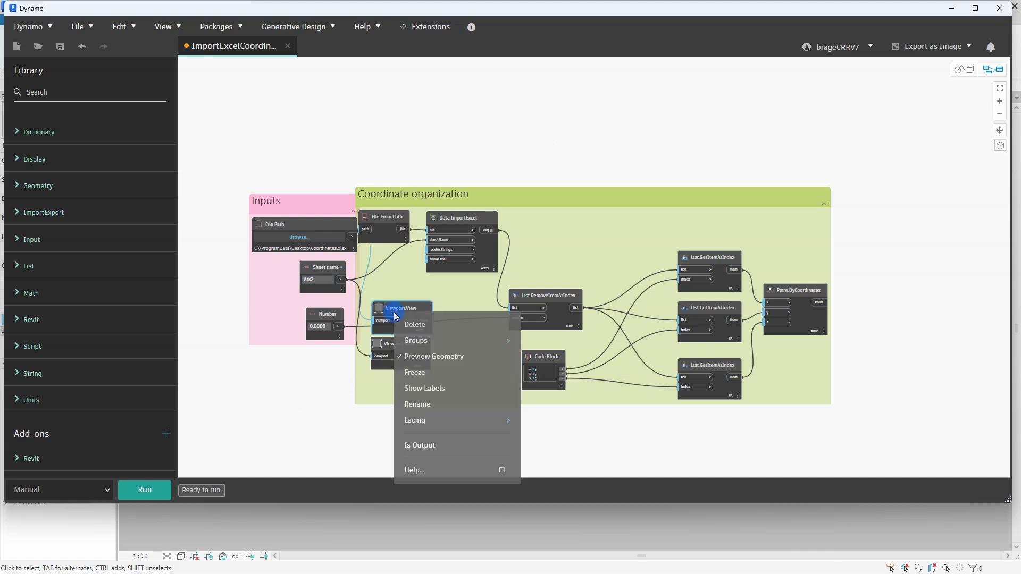
left_click(401, 325)
right_click(387, 350)
left_click(401, 359)
Run the graph, check the coordinates on the Ark2 sheet, close the workbook and inspect the imported points
scroll(316, 396, "down", 2)
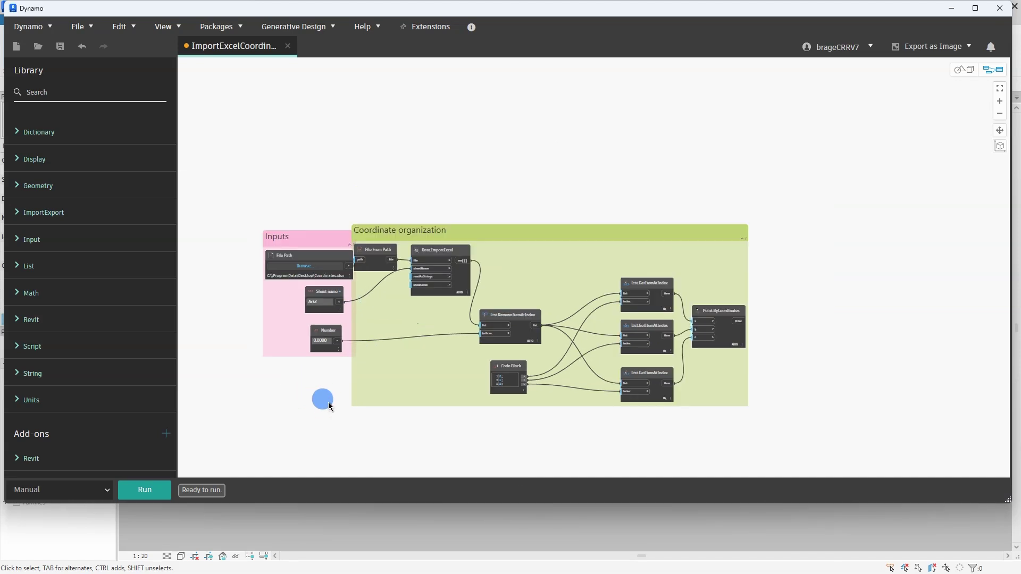
left_click(145, 489)
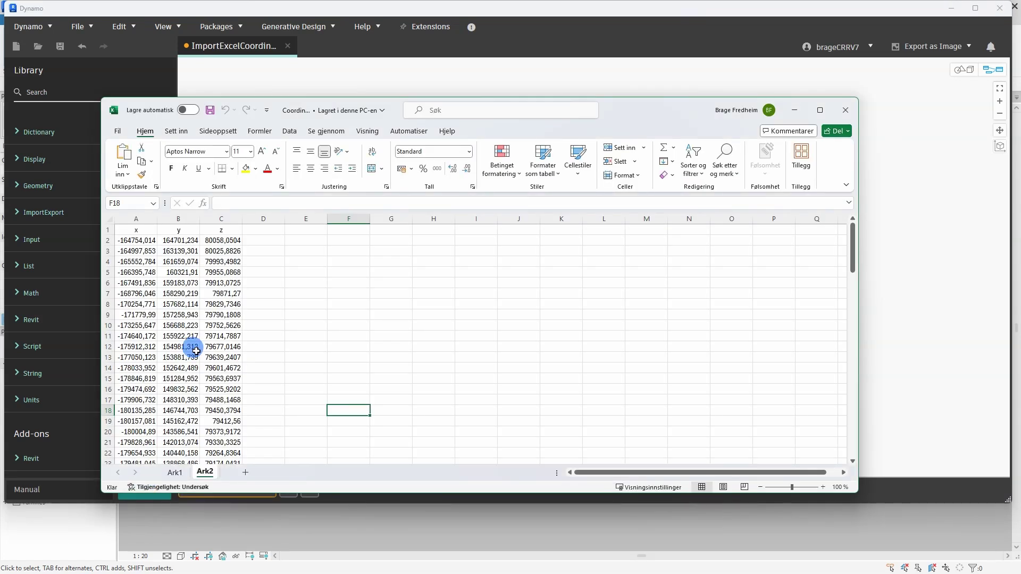
scroll(196, 350, "down", 20)
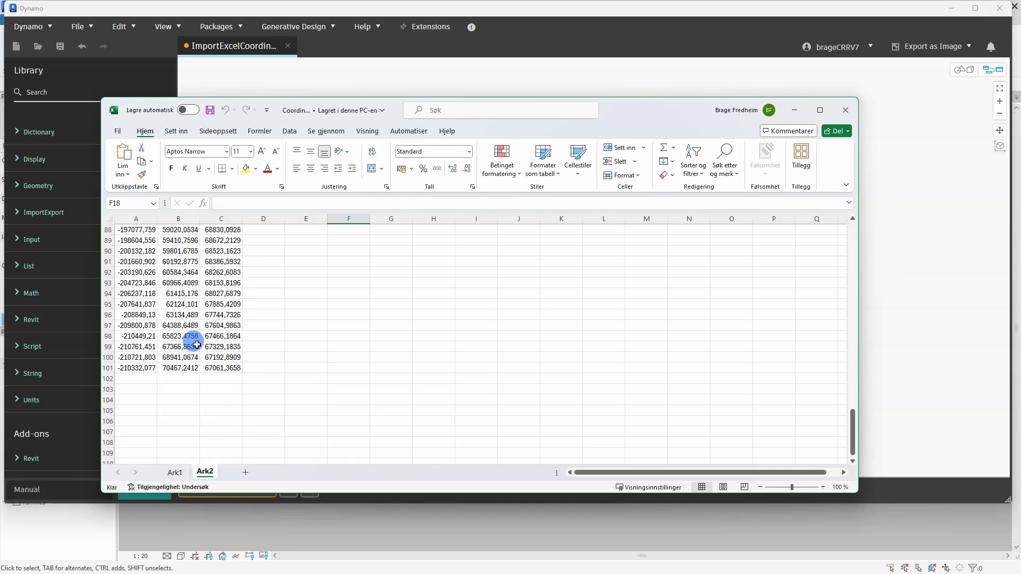
scroll(196, 345, "up", 5)
left_click(513, 331)
left_click(845, 110)
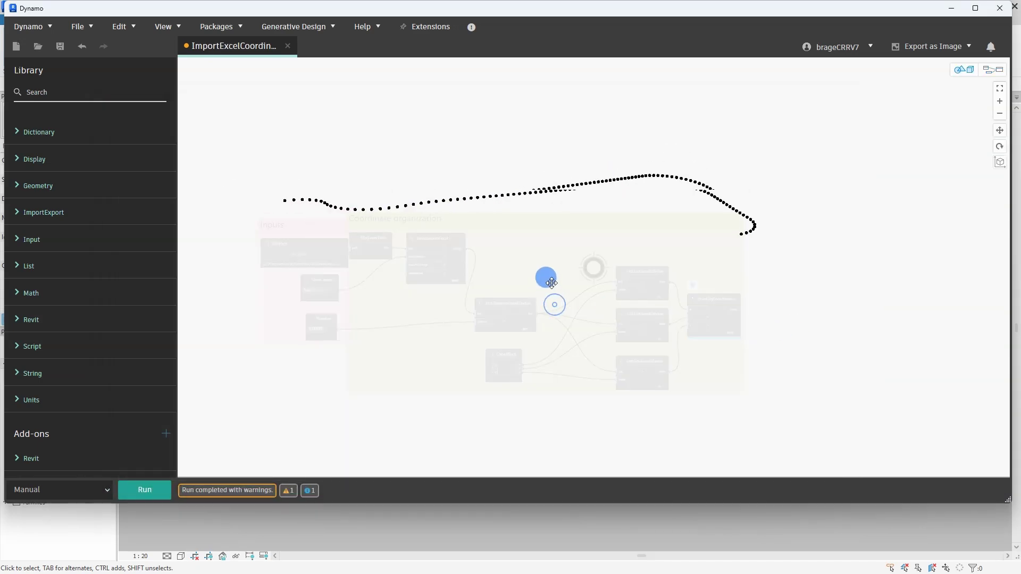
key("ctrl+b")
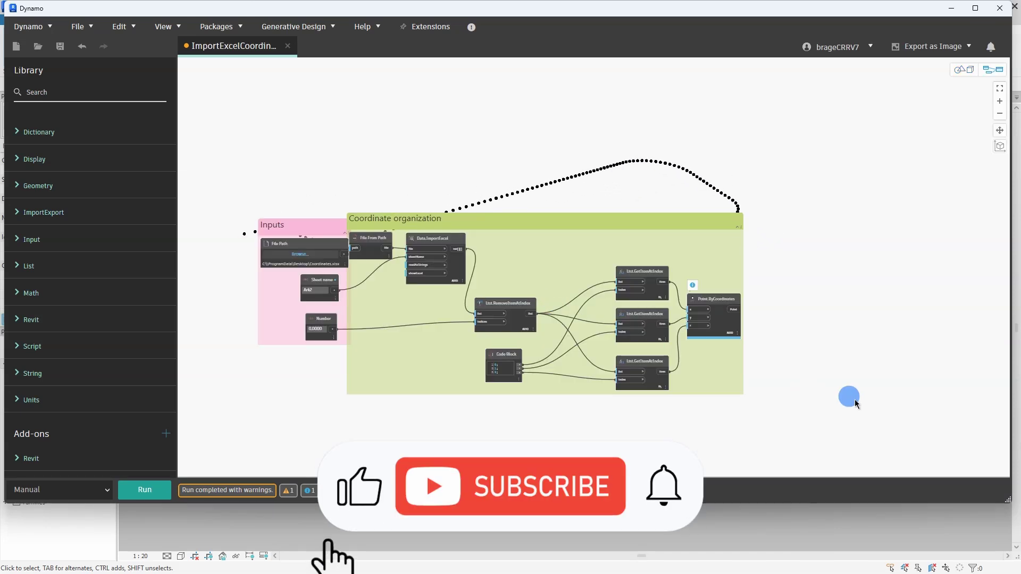
Add a PolyCurve.ByPoints node beside the Coordinate organization group and connect the Point.ByCoordinates output to its points input
middle_click_drag(804, 359, 739, 333)
left_click_drag(461, 199, 473, 205)
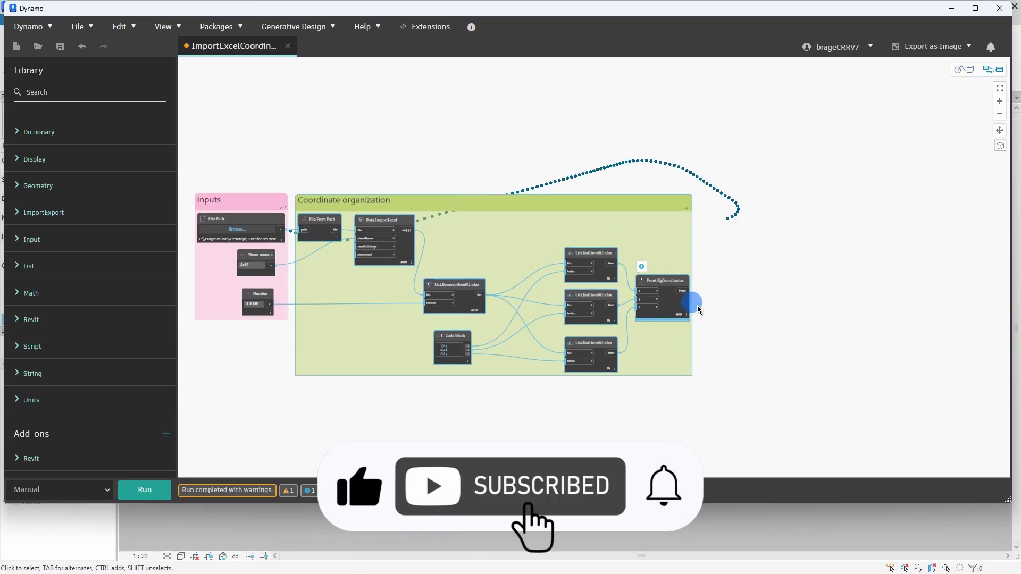
middle_click_drag(745, 345, 452, 253)
middle_click_drag(576, 288, 537, 278)
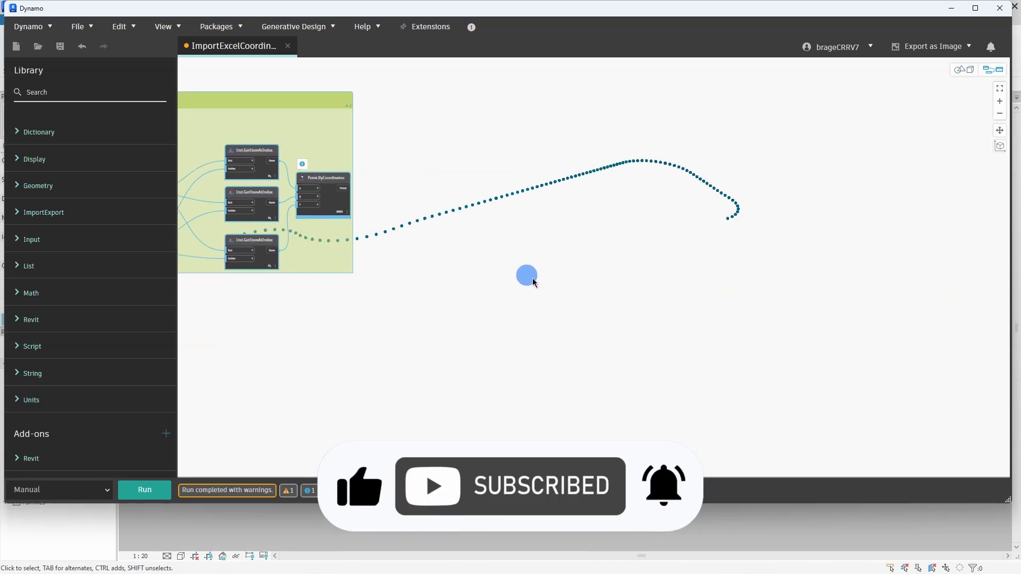
left_click(63, 93)
type("po")
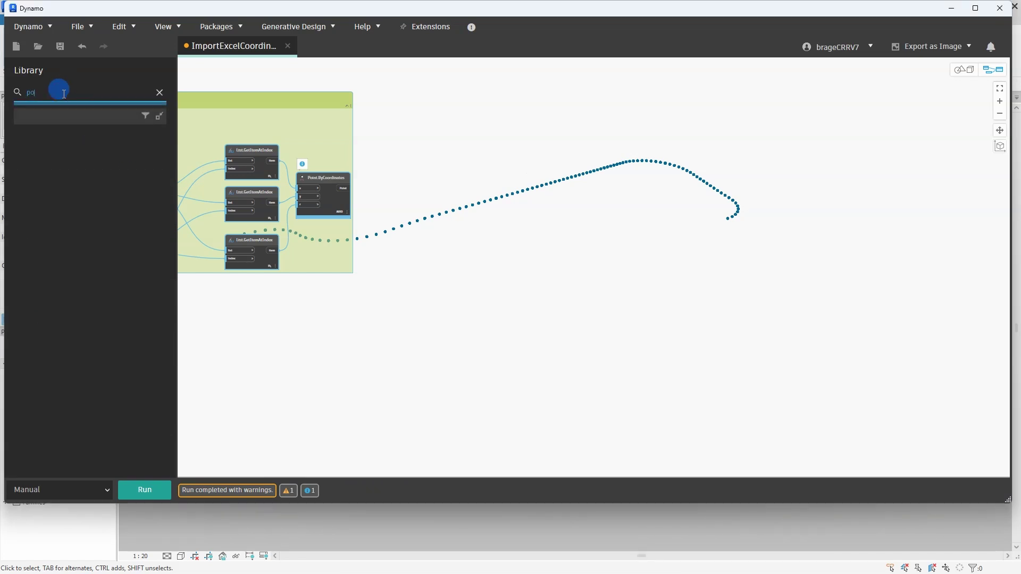
type("lycurve")
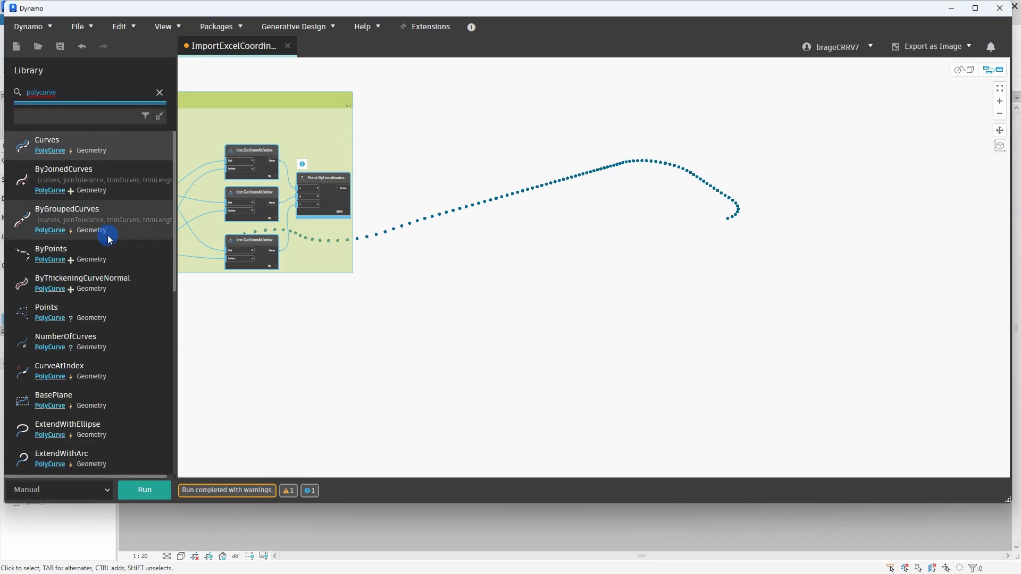
left_click(112, 252)
left_click_drag(594, 262, 500, 239)
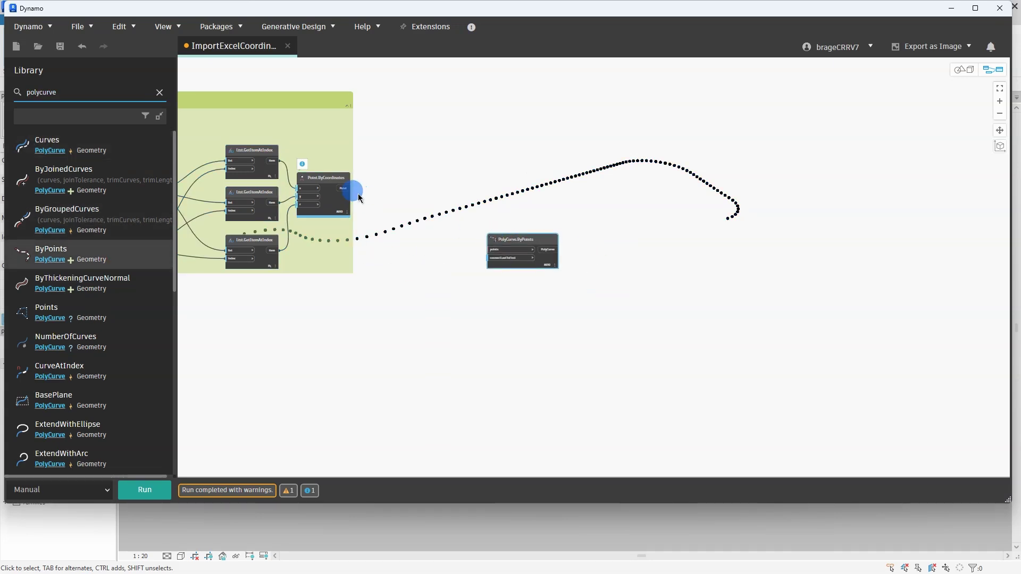
left_click(490, 258)
middle_click_drag(506, 325, 480, 324)
left_click_drag(485, 238, 394, 328)
Add a Geometry.Translate node with x, y and z translation inputs and connect the PolyCurve output to its geometry input
left_click(61, 92)
type("translate")
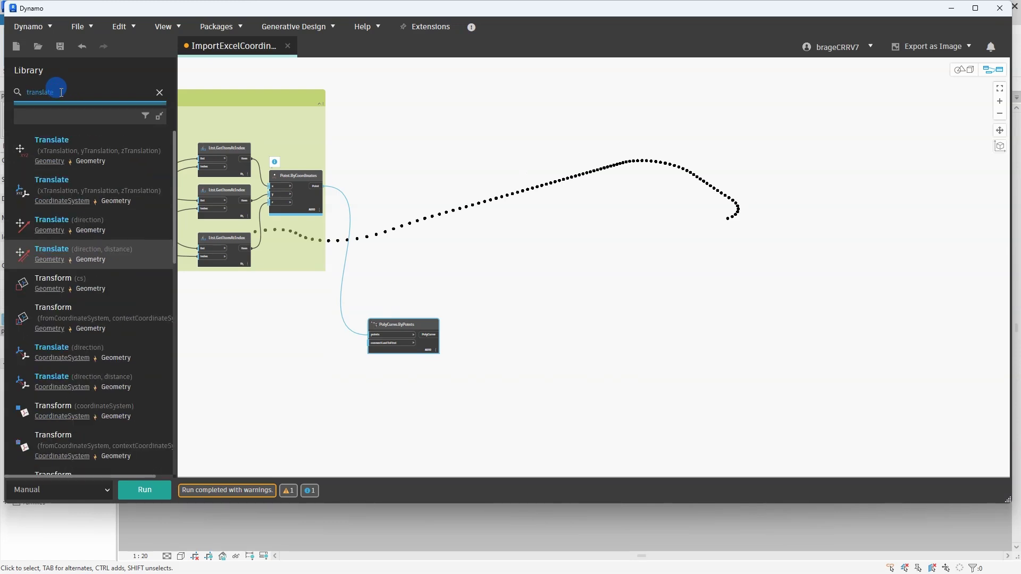
left_click(101, 146)
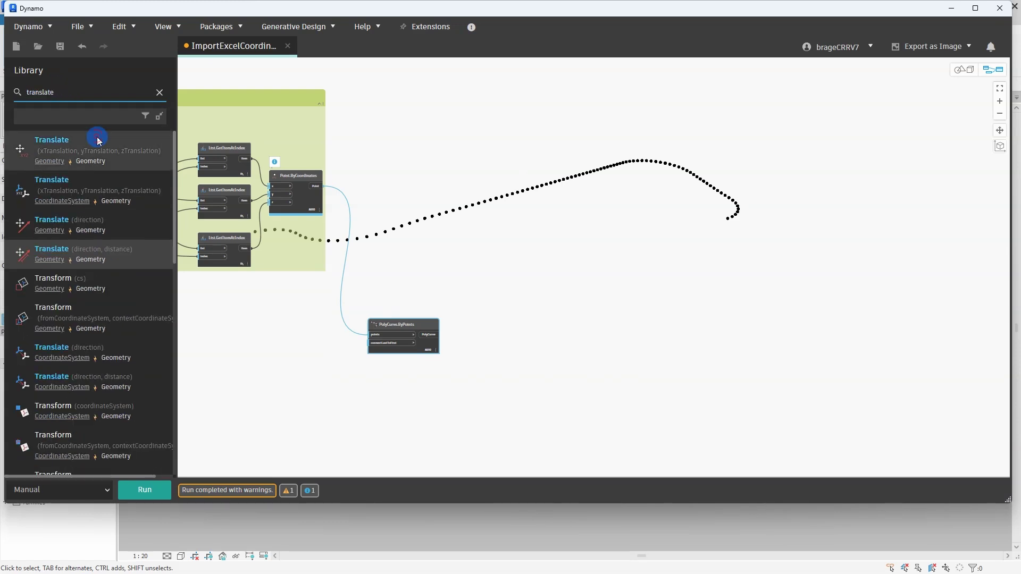
left_click_drag(611, 266, 528, 331)
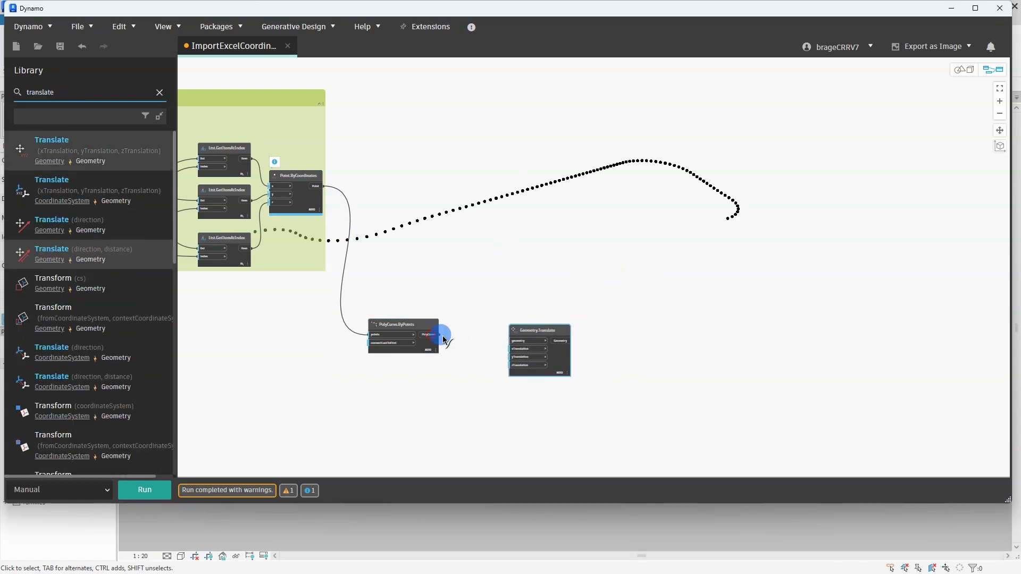
middle_click_drag(521, 372, 520, 343)
scroll(520, 344, "up", 1)
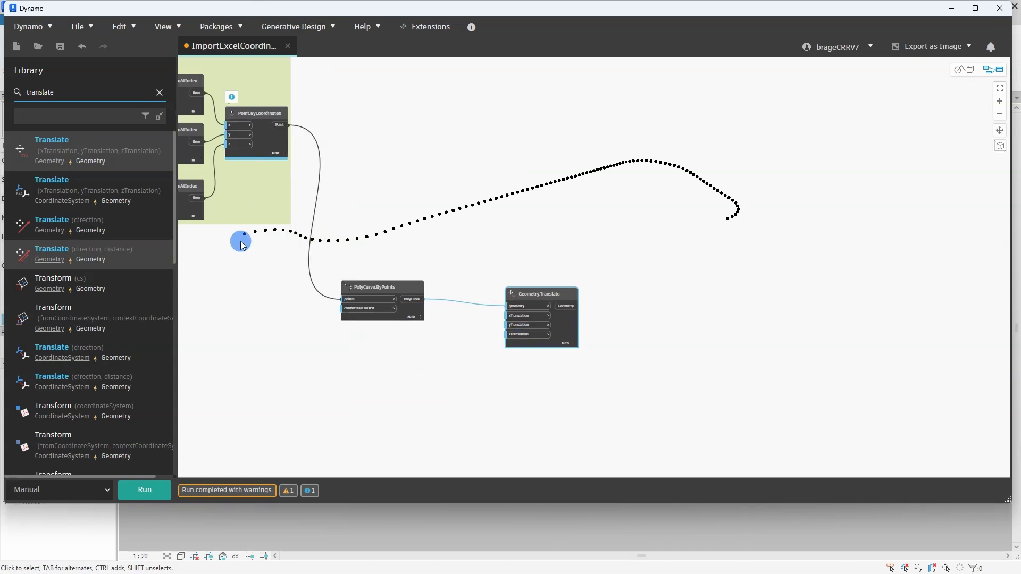
Add a Number node, connect it to the zTranslation input of Geometry.Translate and arrange both nodes near PolyCurve.ByPoints
left_click(100, 91)
right_click(307, 355)
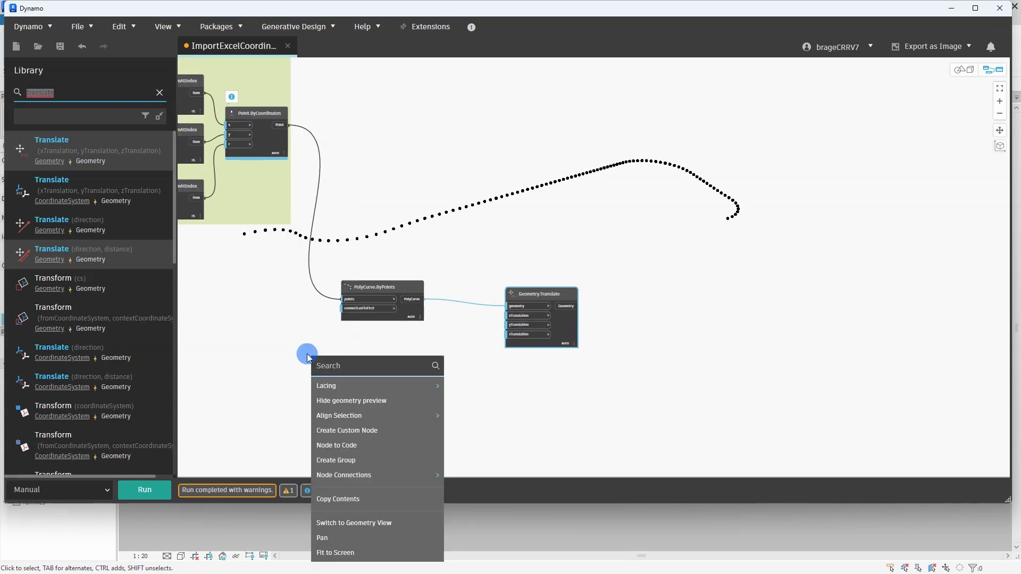
type("number")
left_click(373, 388)
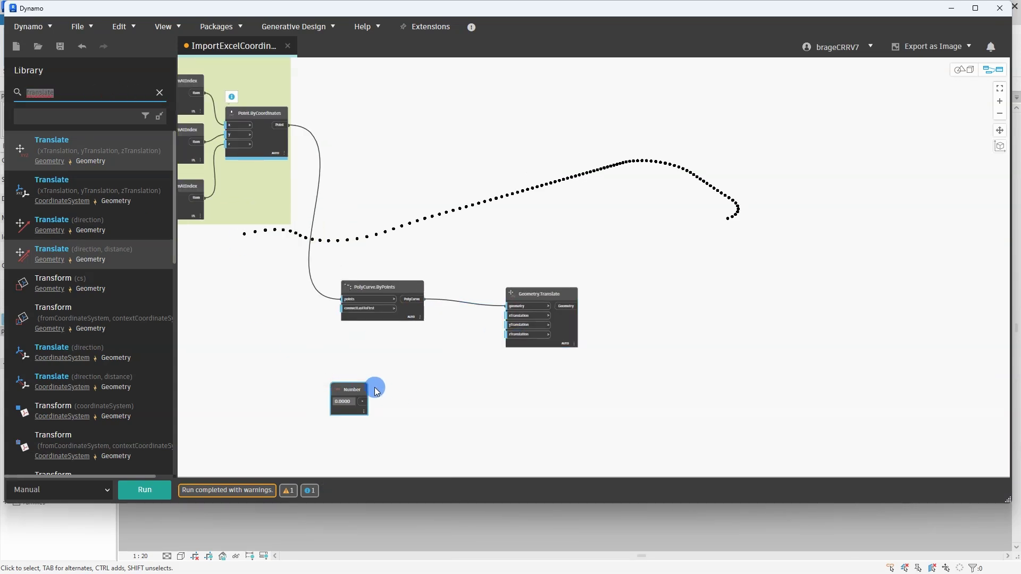
left_click_drag(359, 389, 506, 334)
left_click_drag(521, 295, 465, 290)
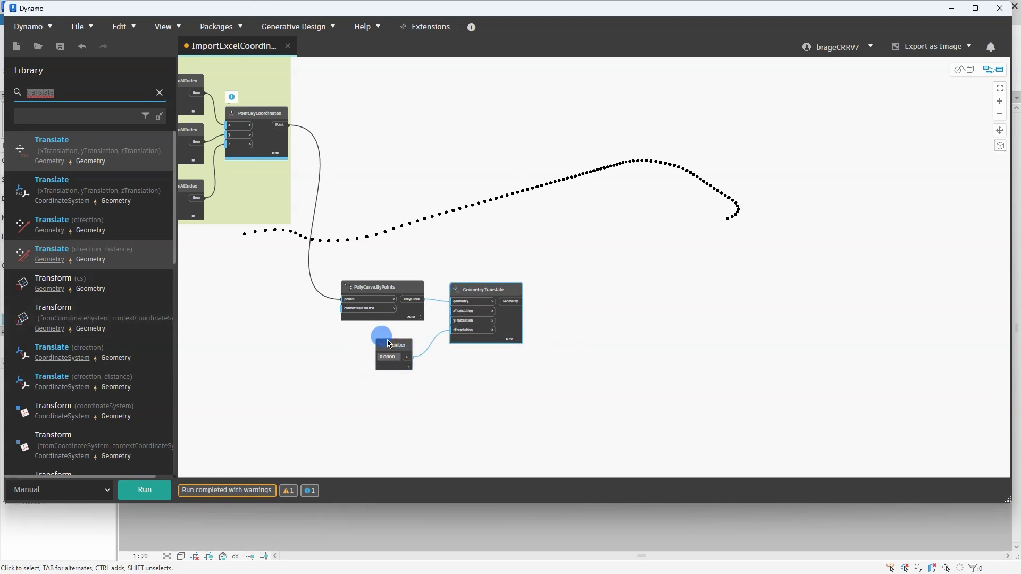
left_click_drag(388, 341, 337, 342)
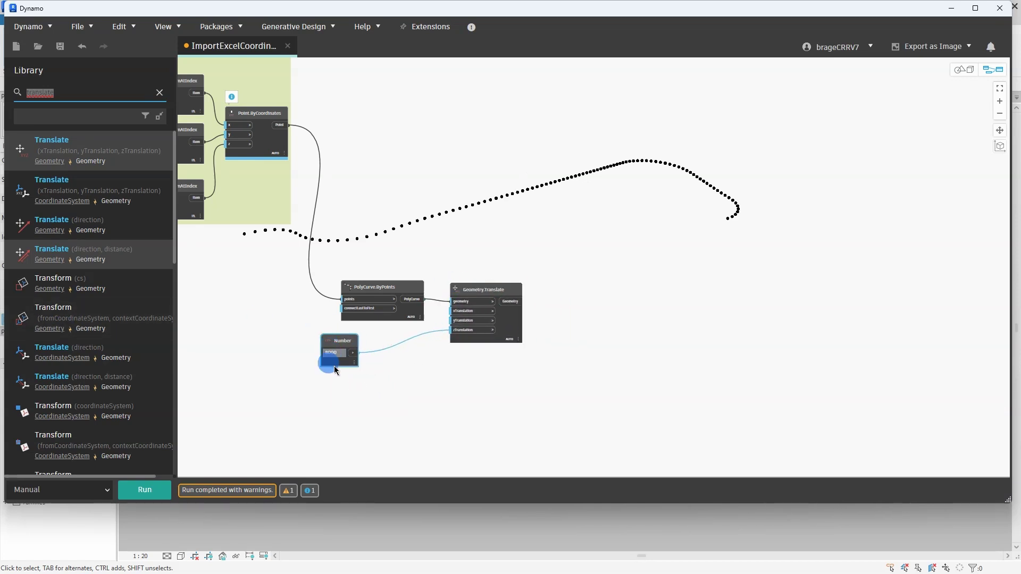
Feed the 8000 Number through a new Code Block containing a*-1; into zTranslation of Geometry.Translate and run the graph
left_click(360, 395)
double_click(394, 400)
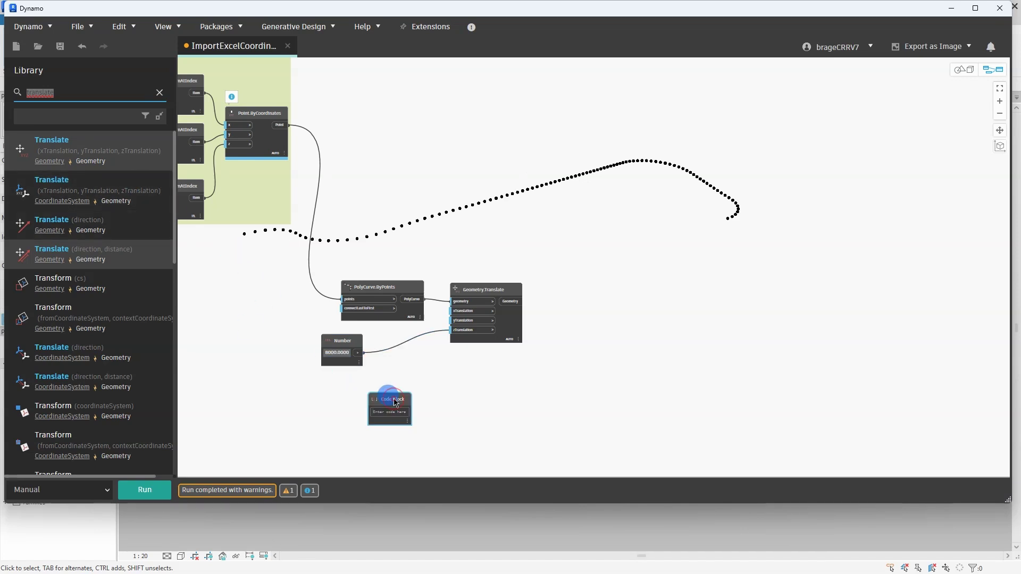
type("a*-1")
scroll(388, 396, "up", 3)
left_click_drag(396, 400, 478, 314)
left_click(357, 337)
left_click(379, 337)
scroll(452, 384, "down", 2)
left_click(144, 490)
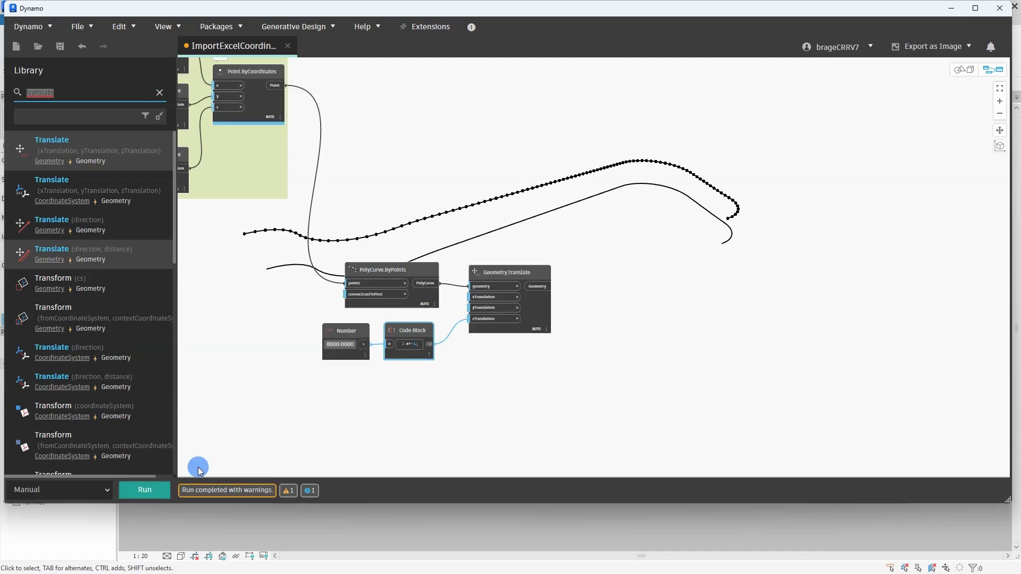
Examine the original and translated curves from another angle in the 3D background preview
key("ctrl+b")
right_click_drag(353, 406, 387, 399)
key("ctrl+b")
key("ctrl+b")
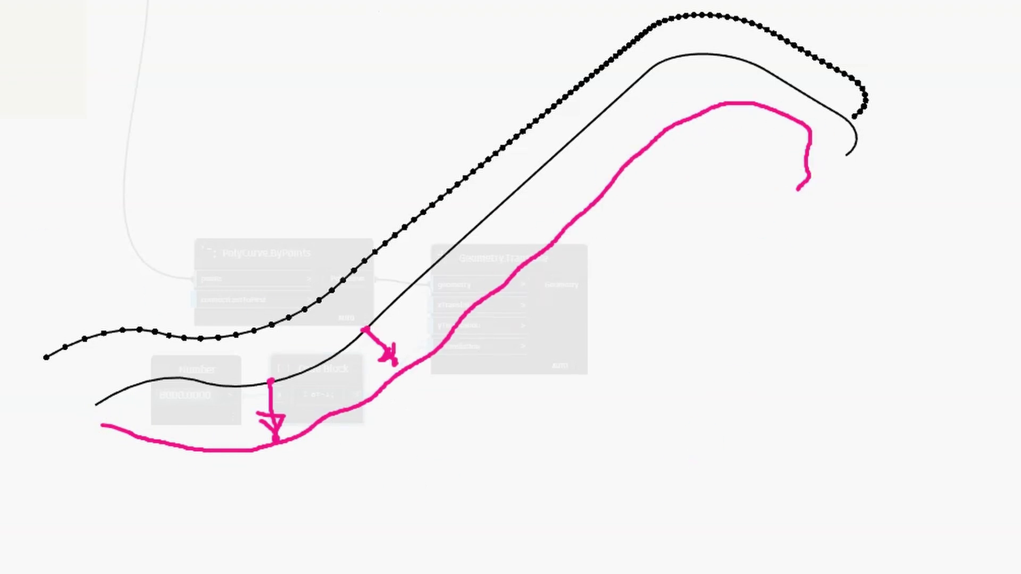
key("Escape")
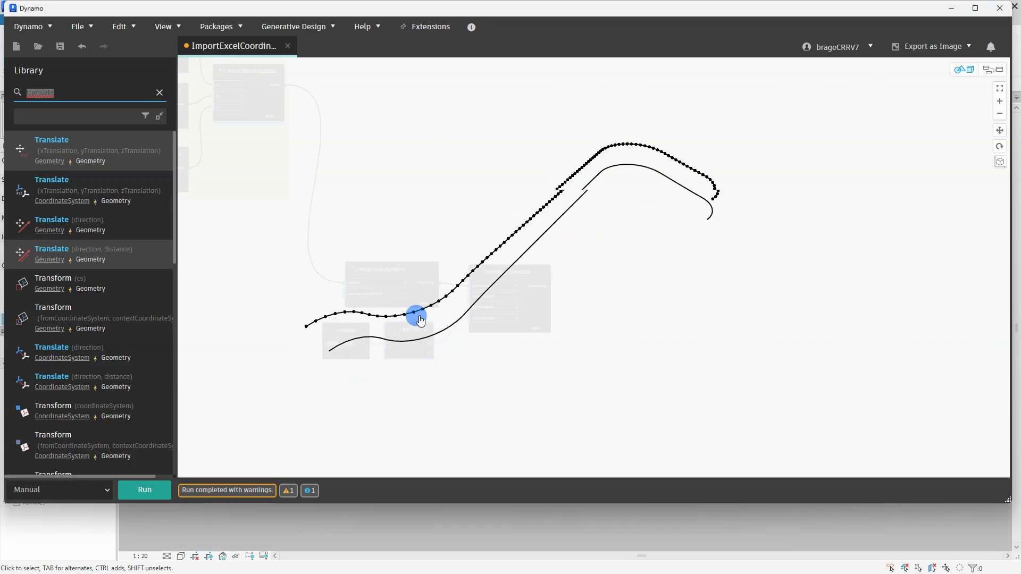
key("ctrl+b")
Add a Curve.NormalAtParameter node with curve and param inputs beside Geometry.Translate
middle_click_drag(469, 371, 392, 367)
double_click(80, 93)
type("curve")
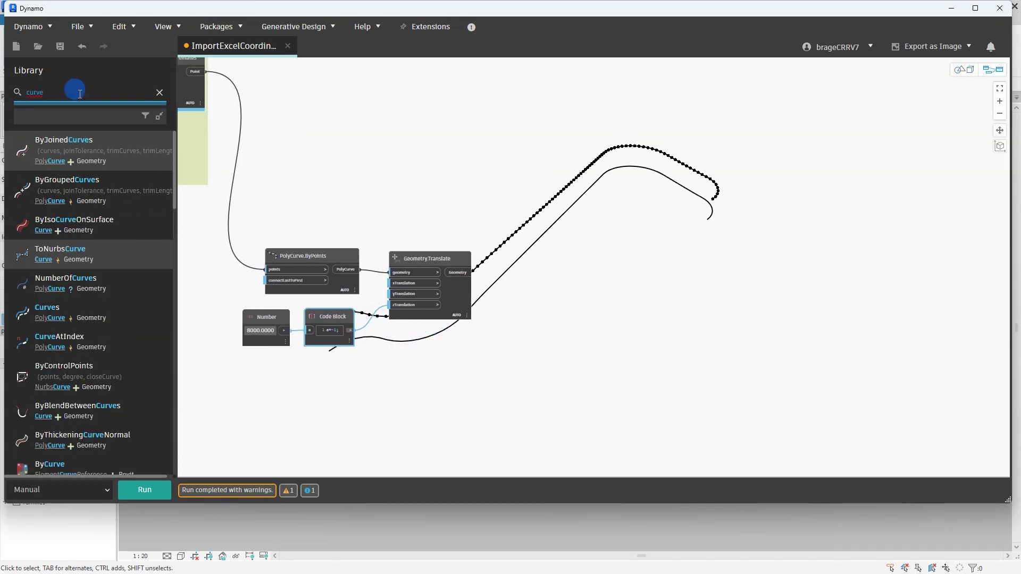
type(".normal")
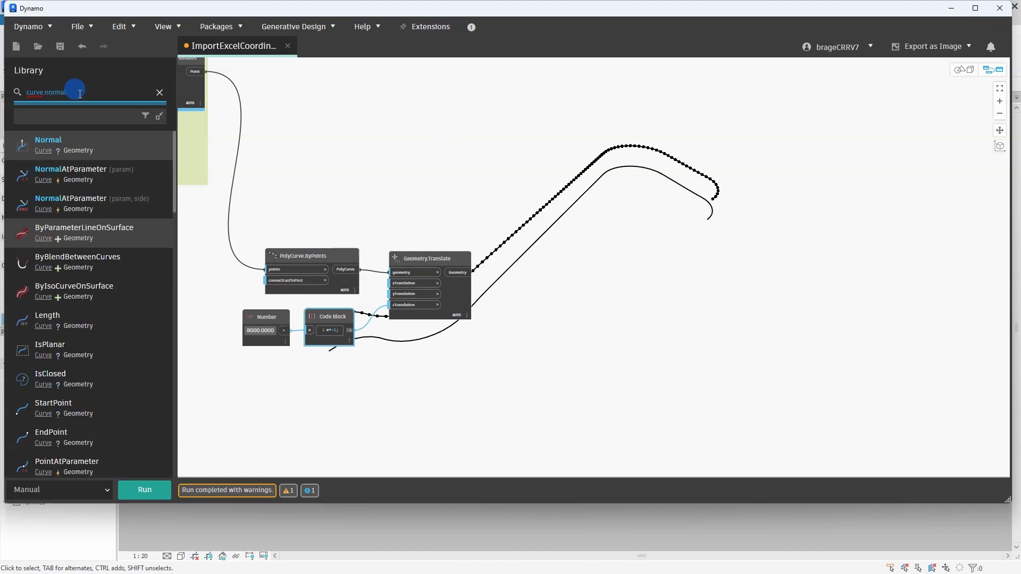
left_click(101, 174)
left_click_drag(644, 289, 574, 333)
middle_click_drag(481, 367, 500, 266)
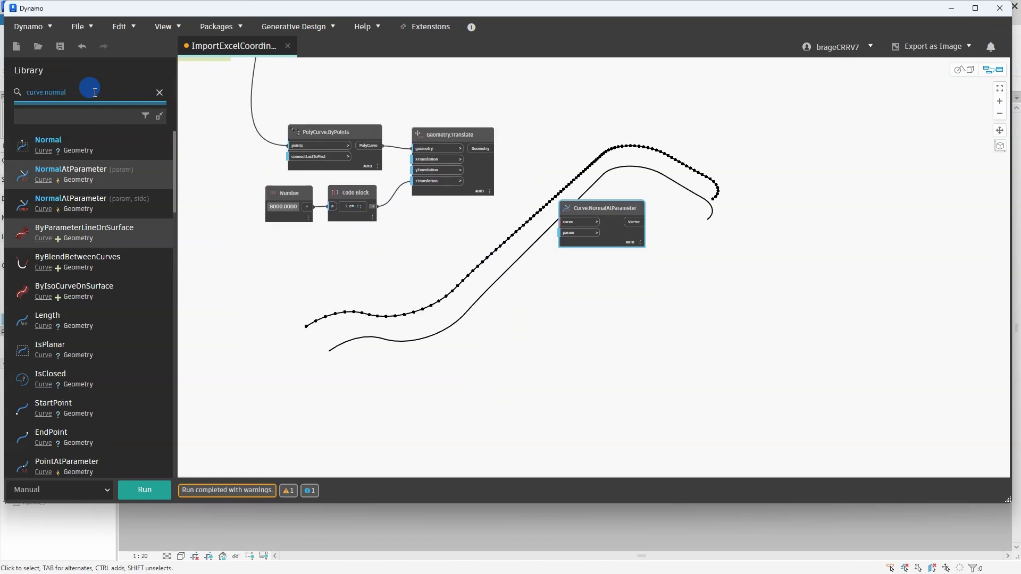
Add a Curve.PointAtParameter node and place it directly below Curve.NormalAtParameter
type(".point")
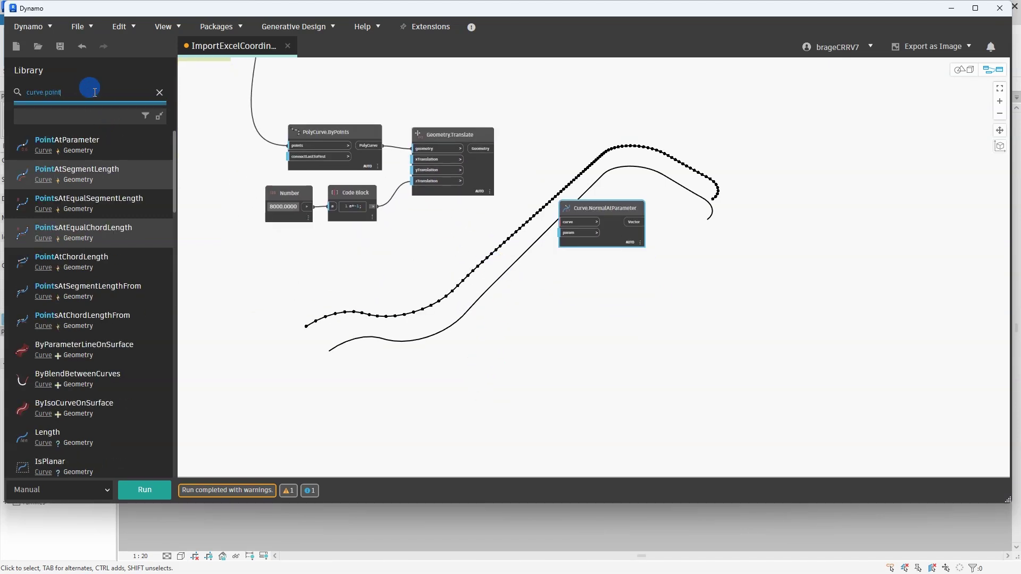
left_click(101, 141)
left_click_drag(668, 307, 609, 273)
Place an empty Code Block near the curve nodes and connect the Geometry.Translate output to the curve input of Curve.PointAtParameter
double_click(452, 339)
left_click_drag(449, 332, 432, 288)
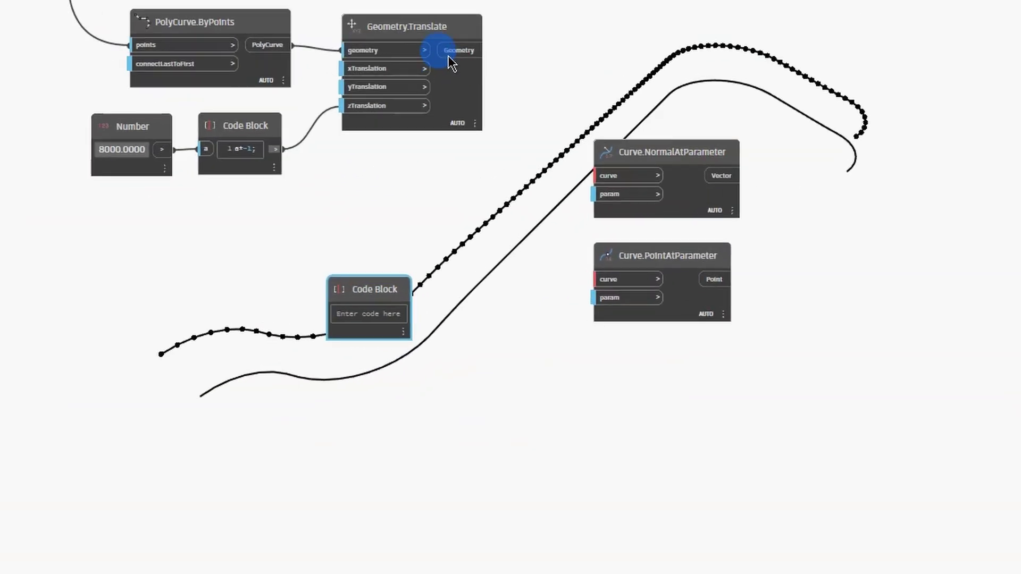
left_click(446, 135)
left_click_drag(473, 148, 591, 279)
Enter 0..1..#100; in the new Code Block, connect it to the param input of Curve.PointAtParameter and run the graph
left_click(367, 314)
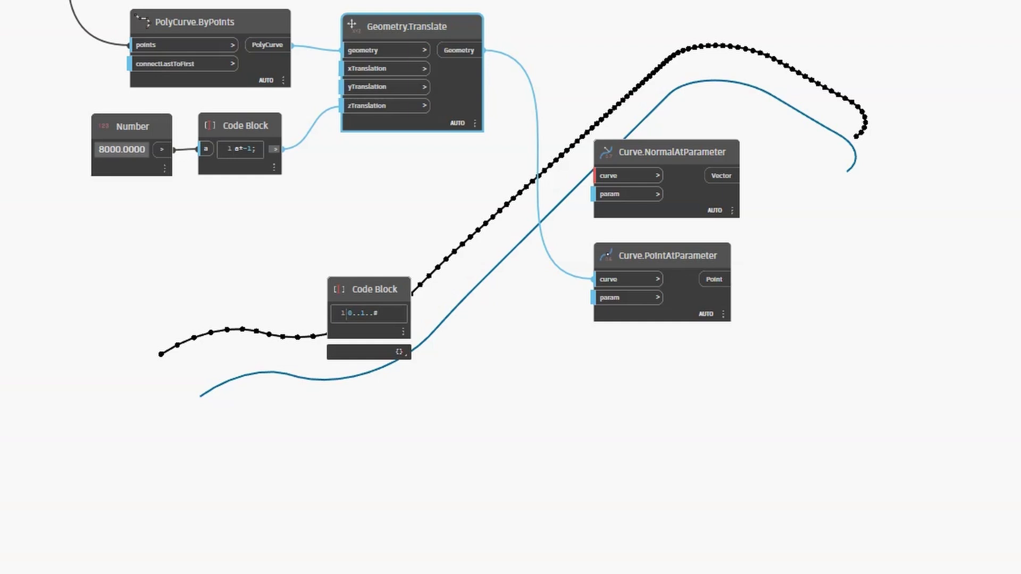
key("BackSpace")
left_click(557, 400)
left_click(401, 312)
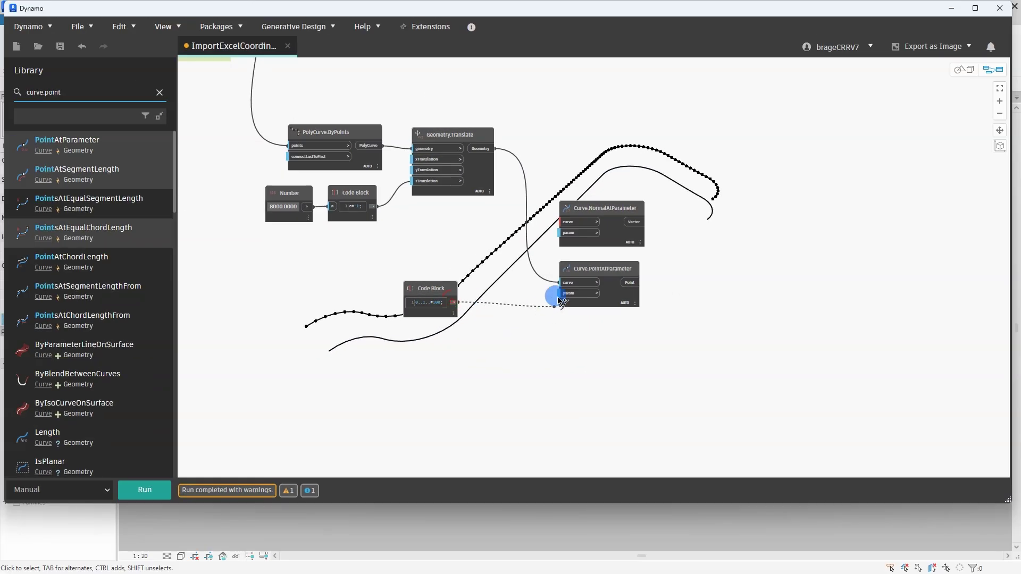
left_click(594, 298)
middle_click_drag(584, 379, 492, 380)
left_click(141, 489)
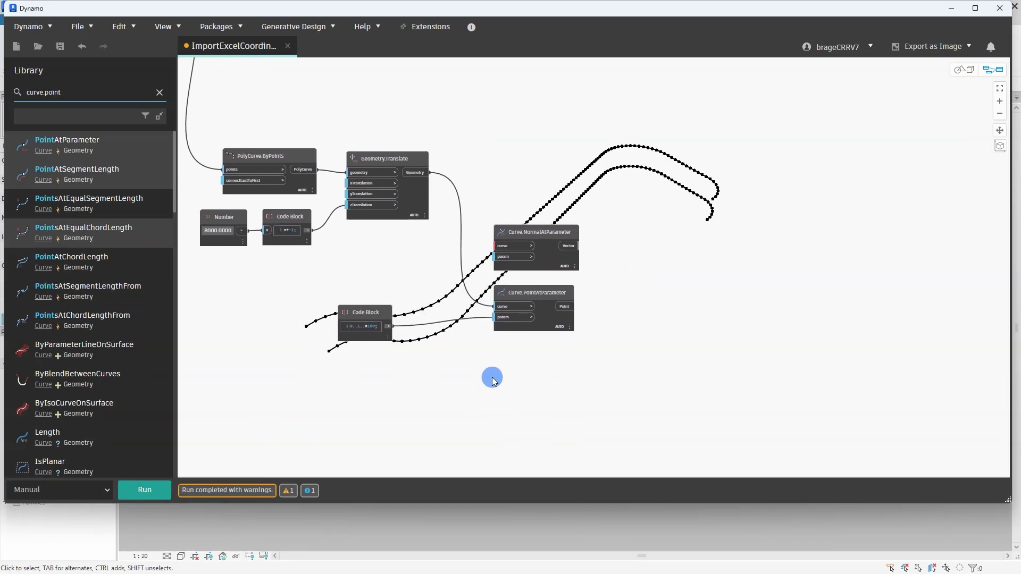
Connect the Geometry.Translate output and the 0..1..#100; Code Block to the curve and param inputs of Curve.NormalAtParameter and run the graph
left_click(425, 172)
left_click(502, 245)
middle_click_drag(492, 405, 358, 390)
left_click(137, 488)
mouse_move(434, 236)
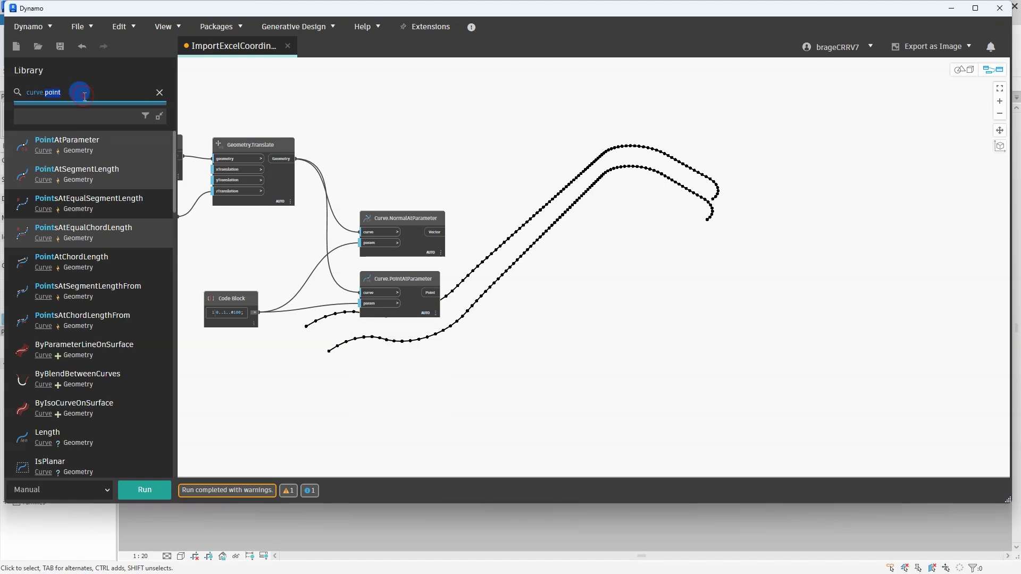
Add a second Geometry.Translate node, the version with direction and distance inputs, beside the curve parameter nodes
key("BackSpace")
key("BackSpace")
key("BackSpace")
key("BackSpace")
key("BackSpace")
key("BackSpace")
key("BackSpace")
type("trans")
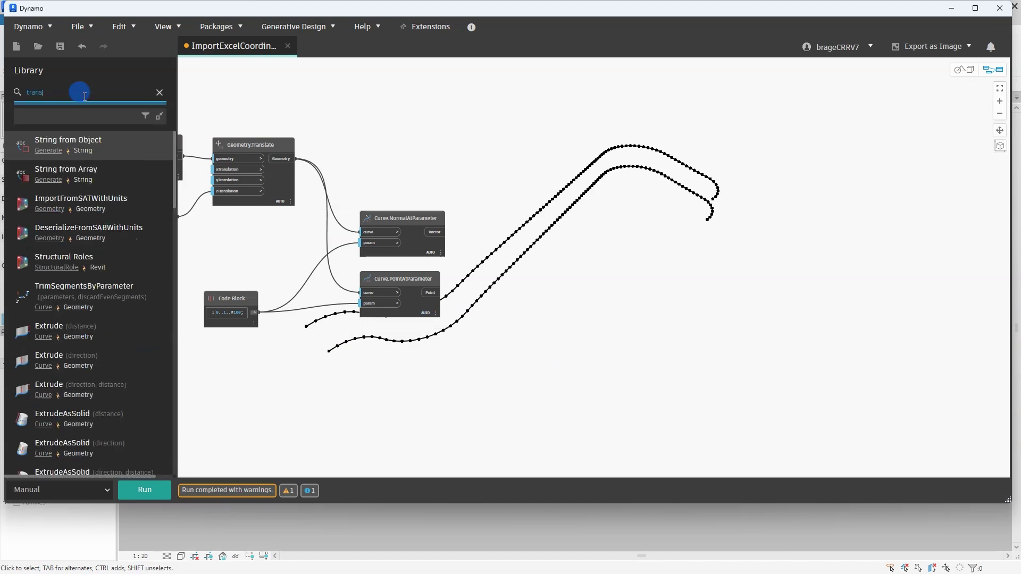
type("late")
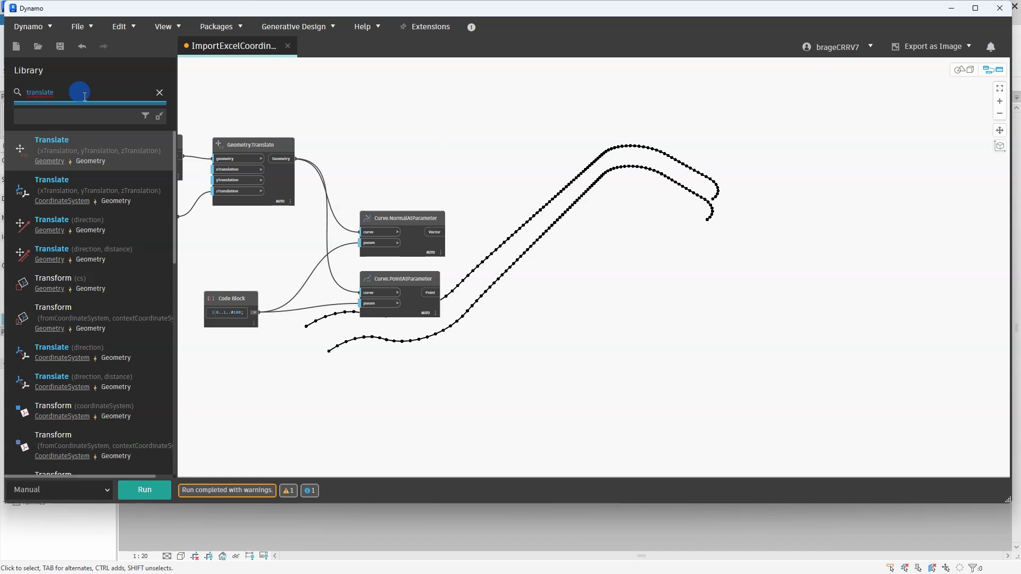
left_click(124, 256)
left_click_drag(640, 311, 573, 249)
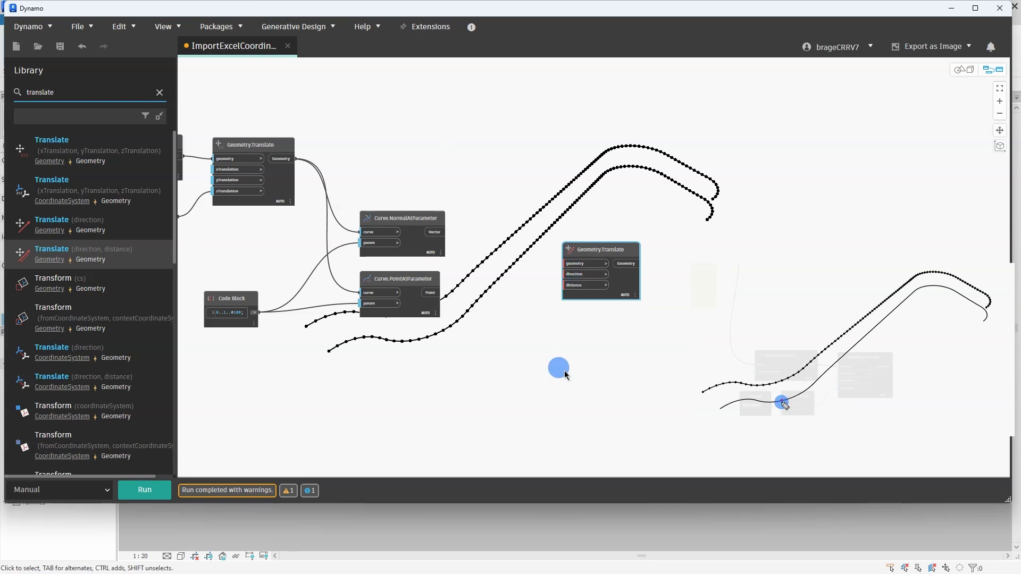
Connect the Vector output of Curve.NormalAtParameter to the direction input of the new Geometry.Translate and move that node lower
middle_click_drag(556, 369, 540, 375)
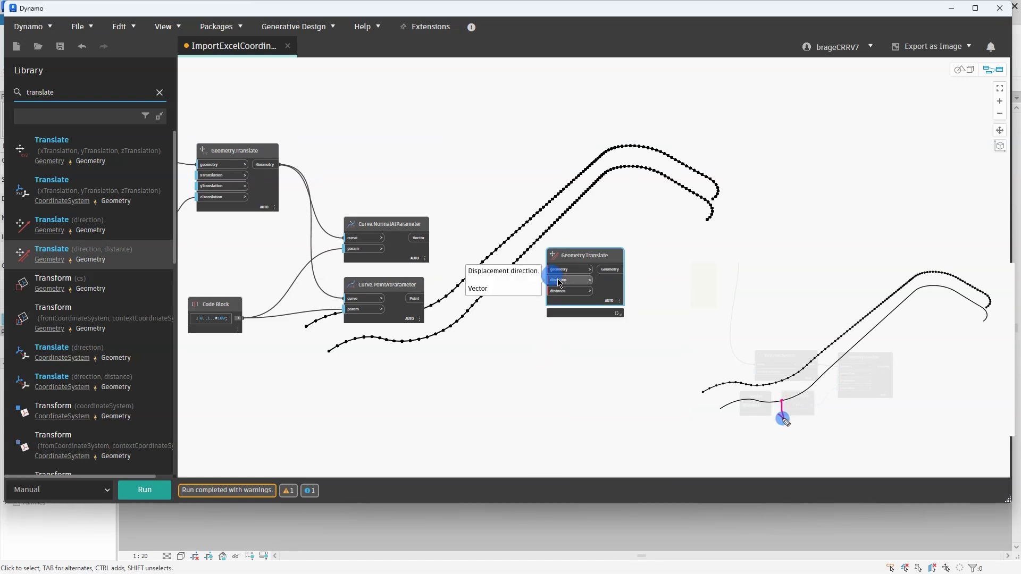
left_click(419, 238)
left_click(558, 280)
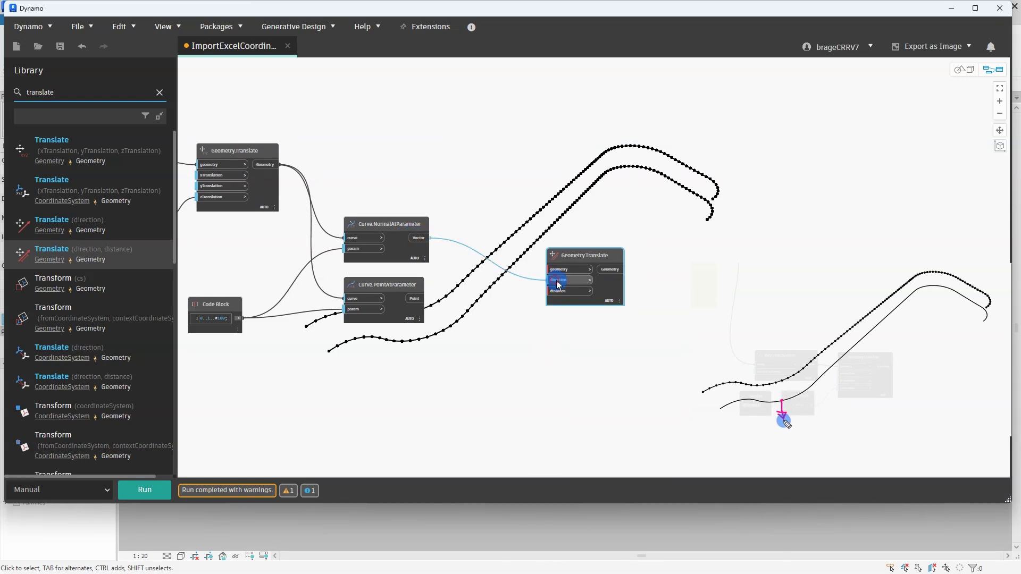
middle_click_drag(483, 365, 484, 354)
left_click_drag(583, 241, 558, 347)
middle_click_drag(462, 387, 480, 352)
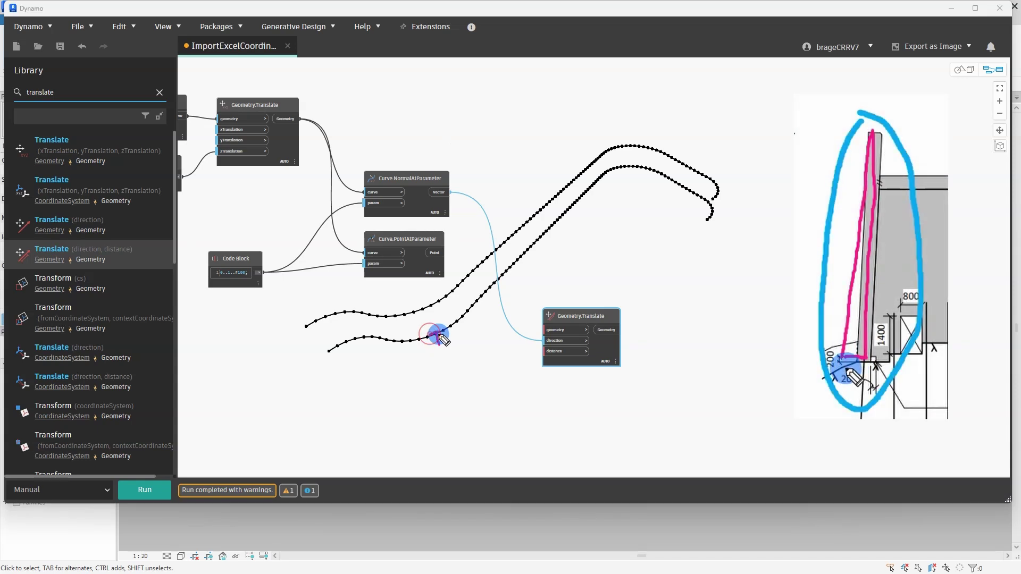
mouse_move(432, 348)
left_mouse_down()
mouse_move(490, 342)
mouse_move(540, 351)
mouse_move(530, 356)
left_mouse_up()
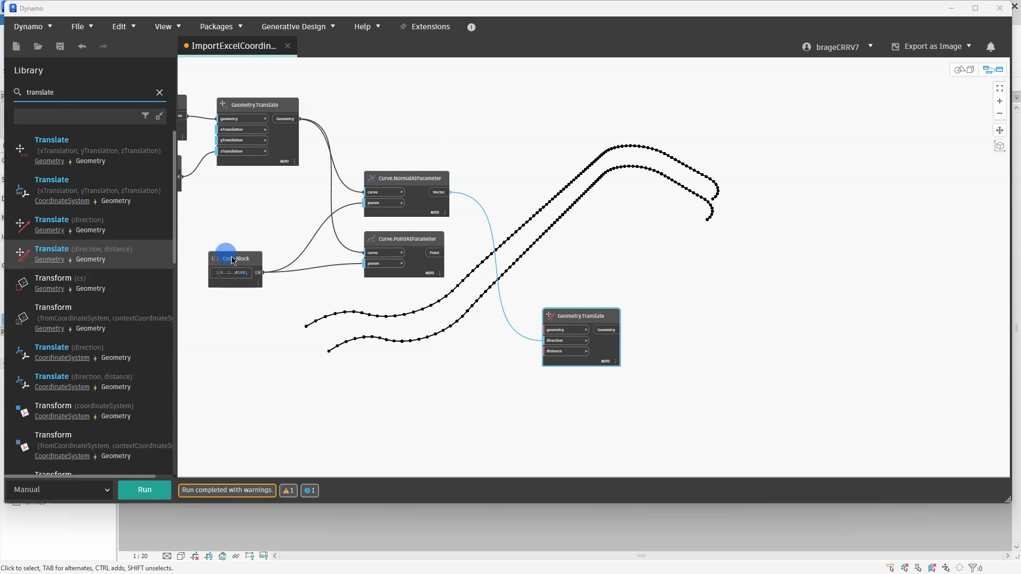
Add a Code Block with the lines 1; and 5; below the curve parameter nodes
middle_click_drag(314, 322, 436, 327)
double_click(470, 370)
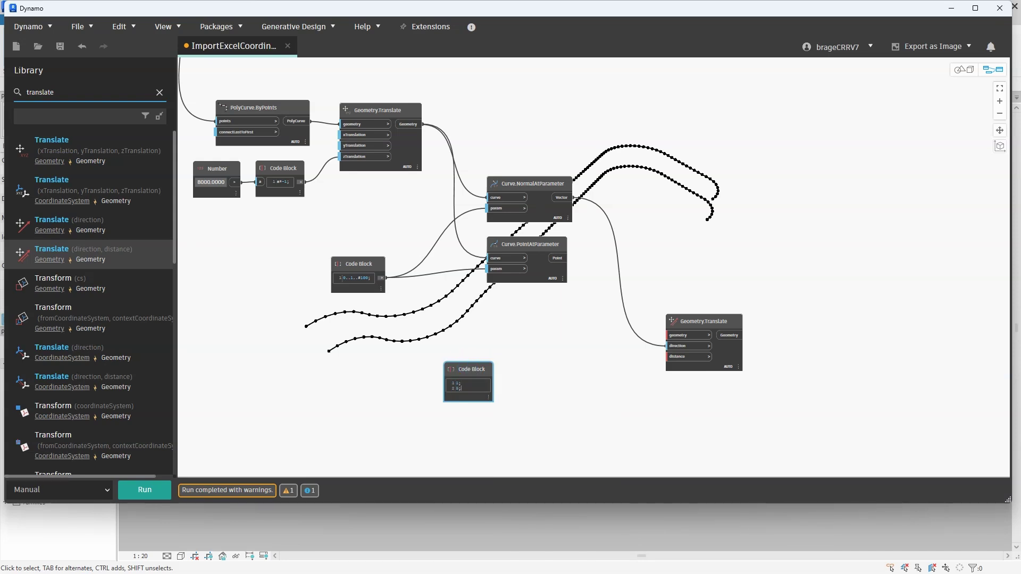
middle_click_drag(567, 409, 525, 404)
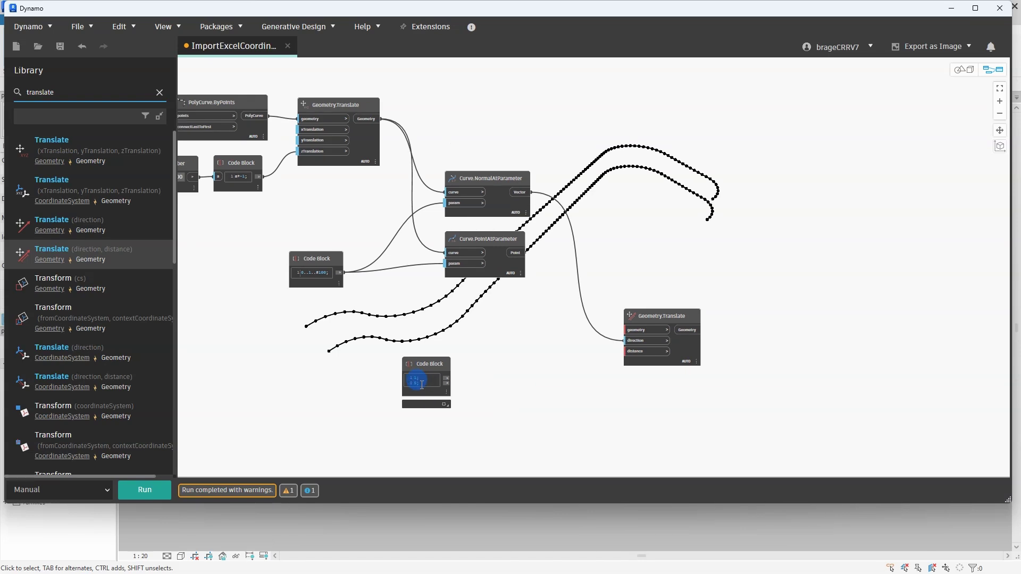
Add a division (/) operator node between the two-line Code Block and the second Geometry.Translate
scroll(495, 392, "up", 2)
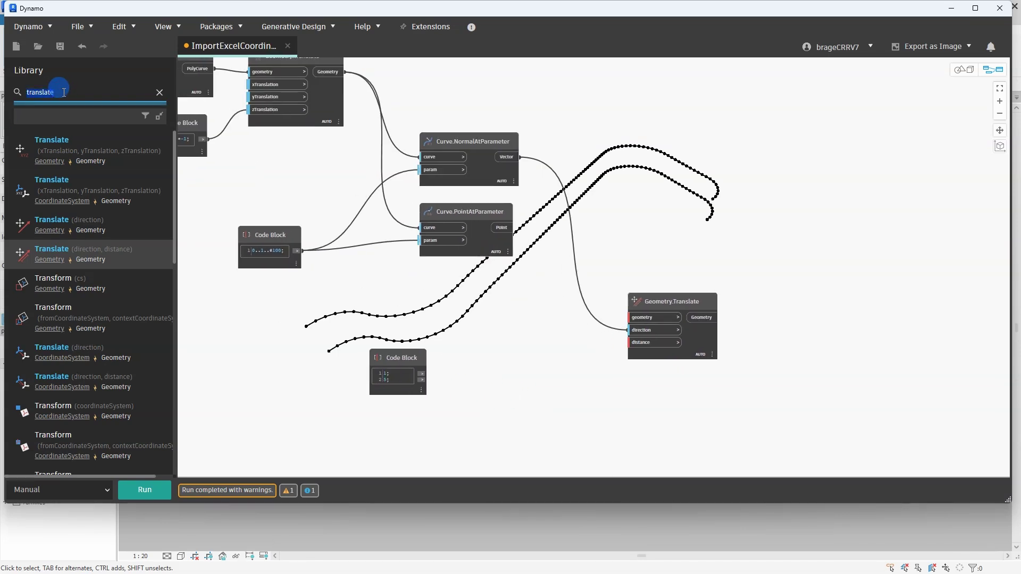
type("math divide")
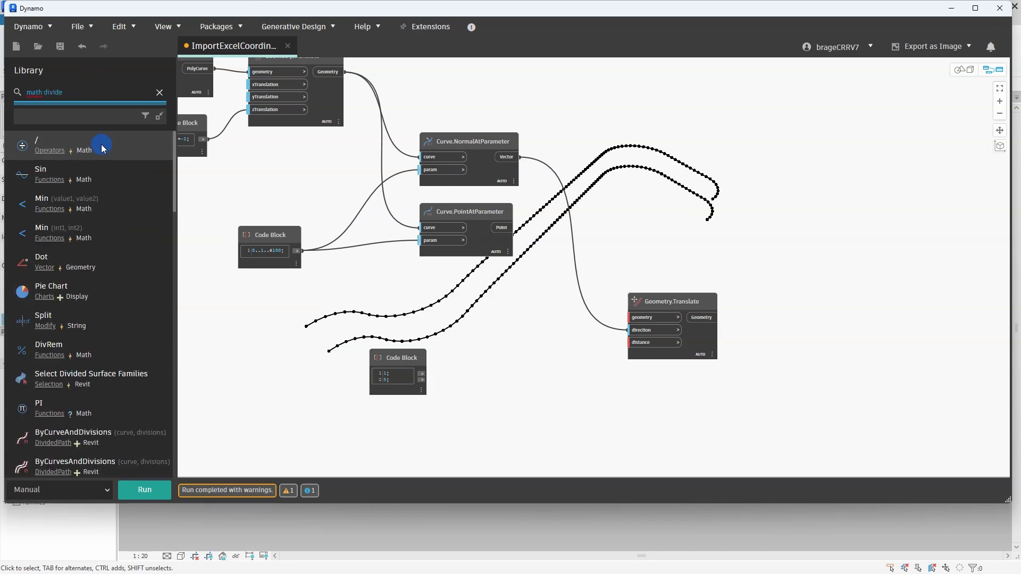
left_click(103, 148)
left_click_drag(518, 322, 520, 352)
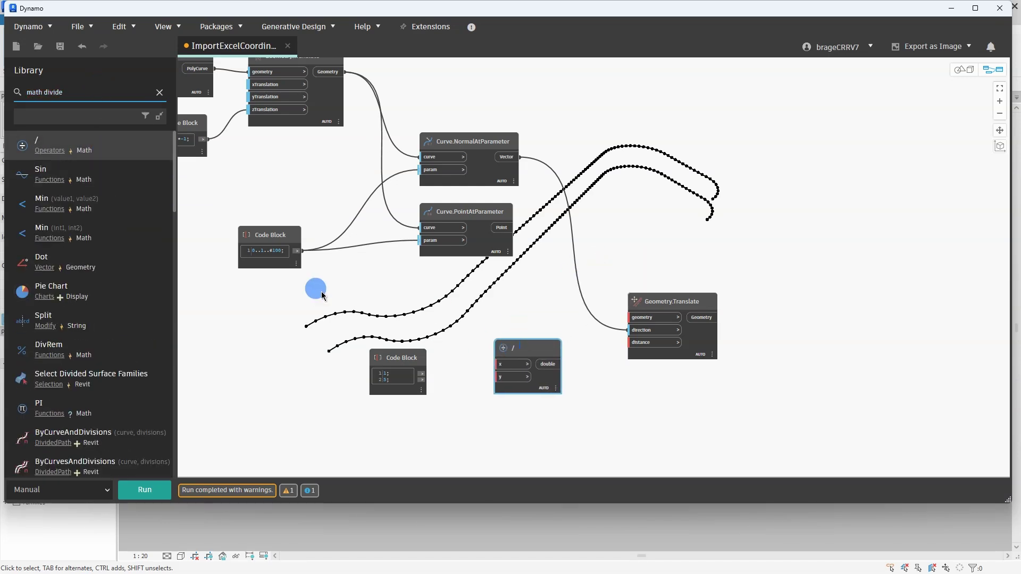
Connect the 8000 Number to the division's x input and the Code Block's 5 output to y, and run the graph
middle_click_drag(326, 319, 480, 318)
scroll(480, 318, "down", 1)
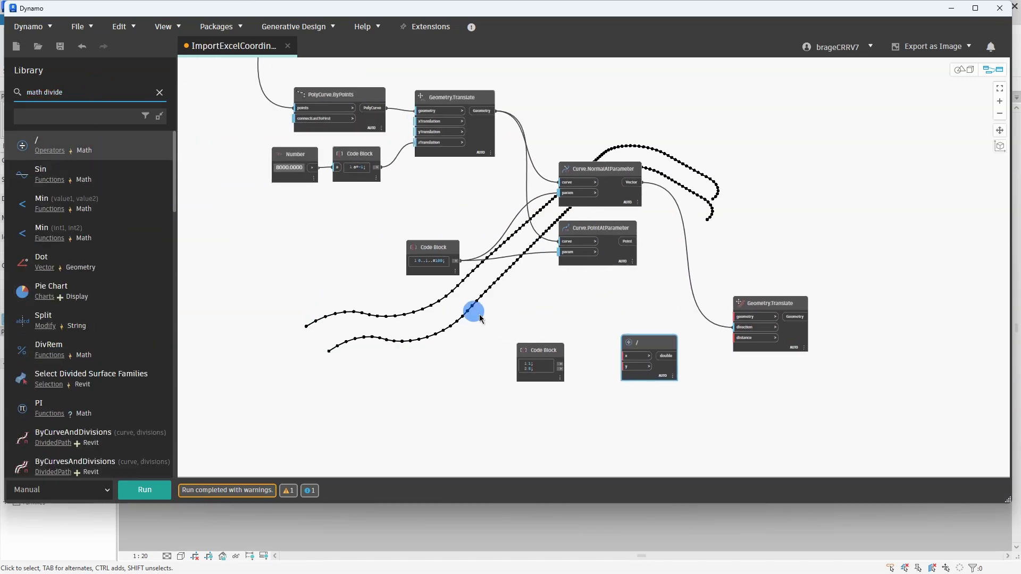
left_click(627, 359)
middle_click_drag(633, 416, 566, 411)
scroll(533, 380, "up", 1)
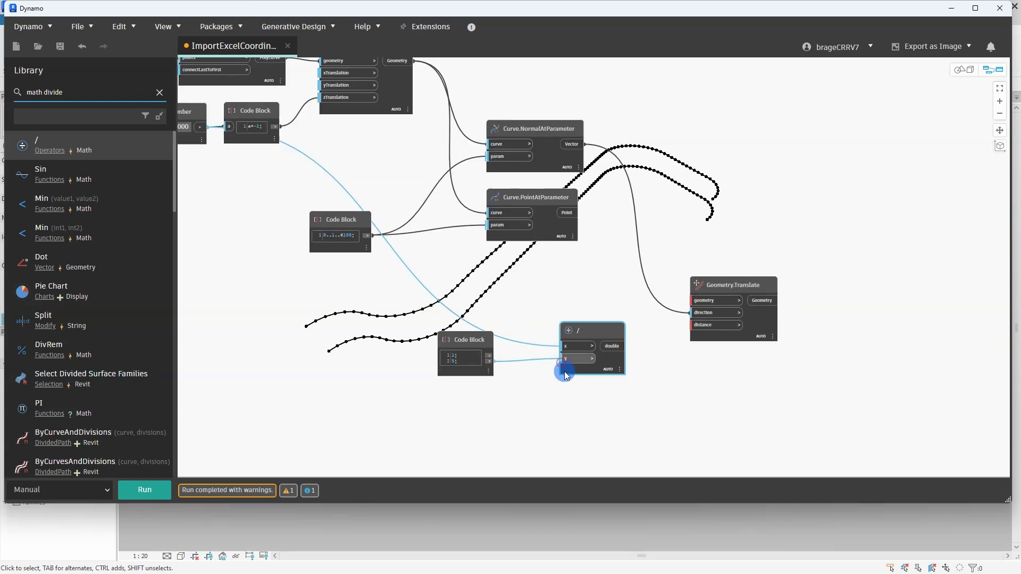
middle_click_drag(643, 424, 541, 422)
left_click(143, 488)
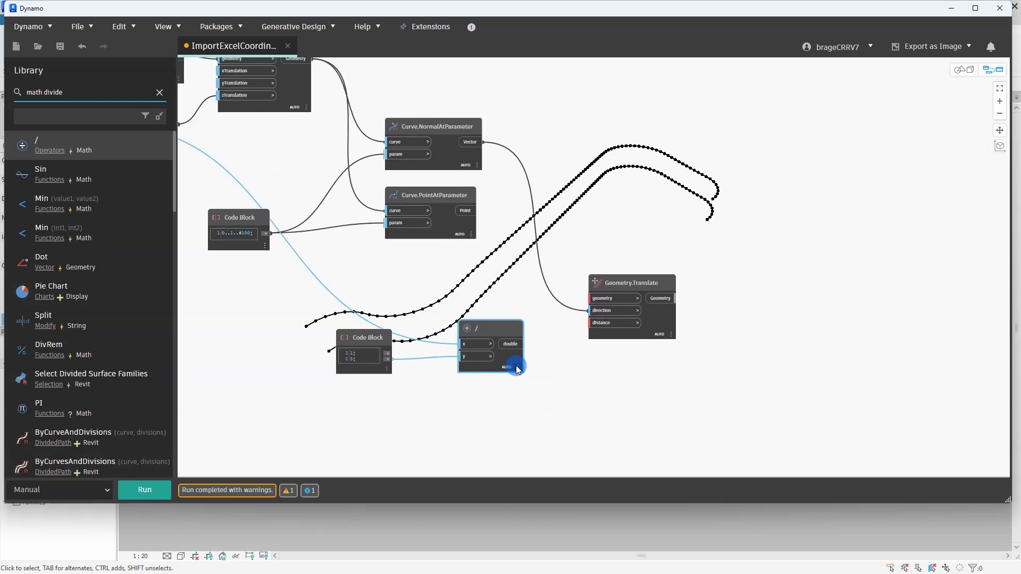
Connect the division result to distance and the Curve.PointAtParameter points to geometry of the second Geometry.Translate, and run the graph
middle_click_drag(613, 398, 492, 370)
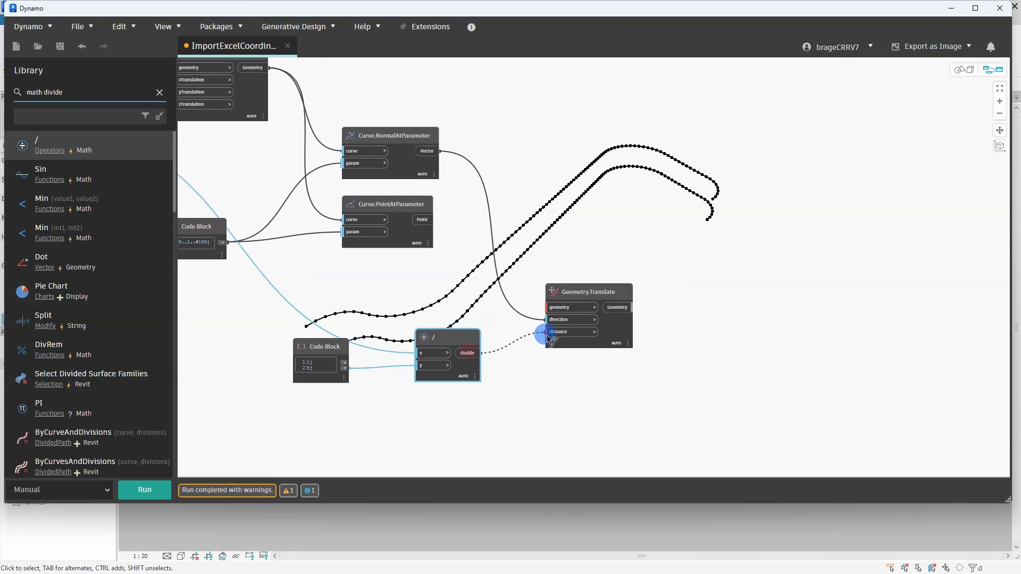
middle_click_drag(453, 298, 505, 322)
left_click(480, 243)
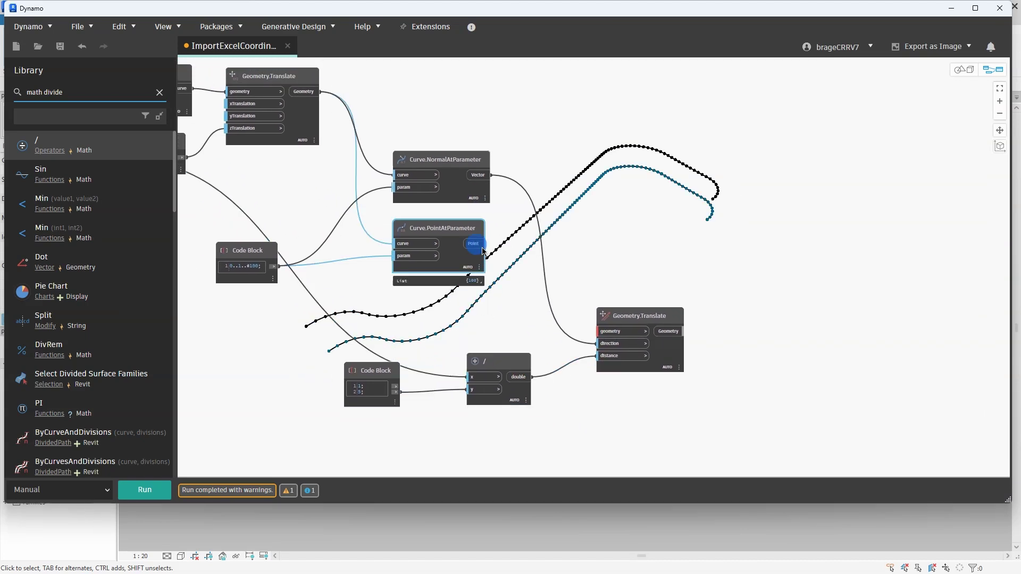
left_click(154, 492)
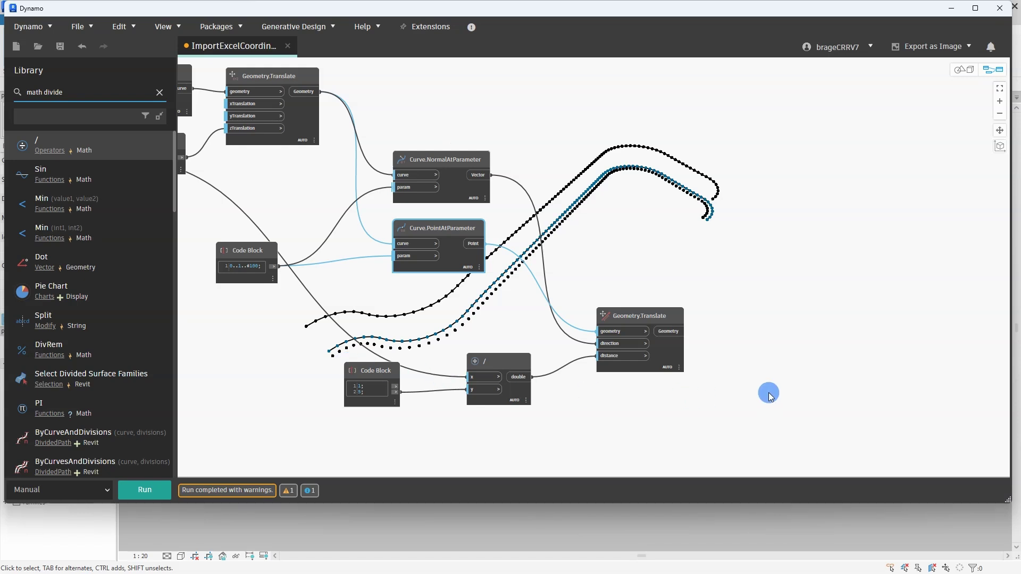
Duplicate the Export to Revit group and place the copy directly below the original
scroll(785, 392, "down", 5)
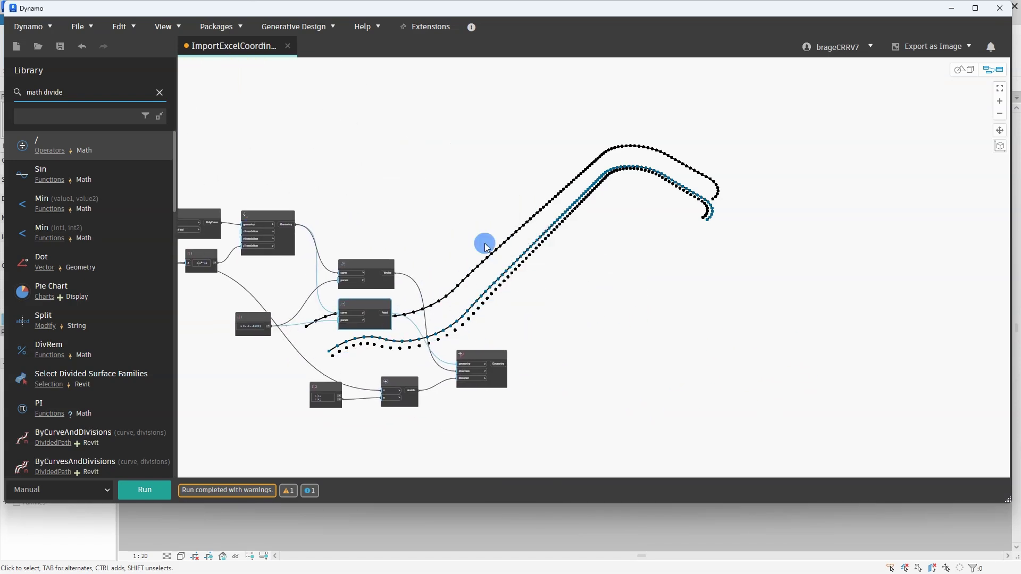
scroll(492, 260, "down", 3)
left_click_drag(579, 102, 612, 242)
key("ctrl+c")
key("ctrl+v")
scroll(707, 259, "up", 2)
left_click_drag(700, 244, 608, 284)
Connect the Point.ByCoordinates output to the pt input of ReferencePoint.ByPoint in the original Export to Revit group
left_click(468, 381)
middle_click_drag(515, 344, 596, 358)
scroll(286, 218, "up", 2)
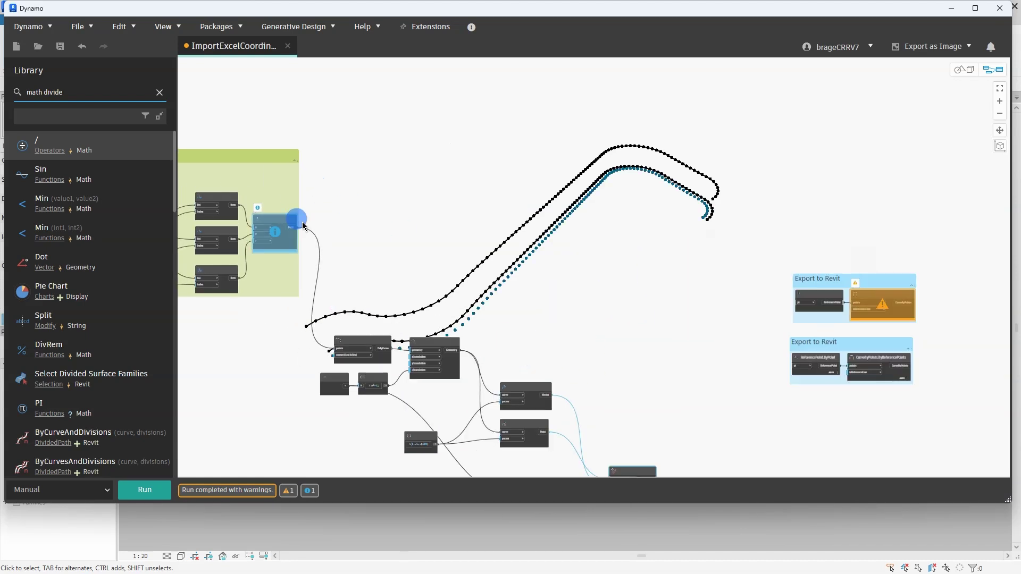
left_click(276, 220)
middle_click_drag(390, 245, 353, 225)
scroll(201, 205, "up", 5)
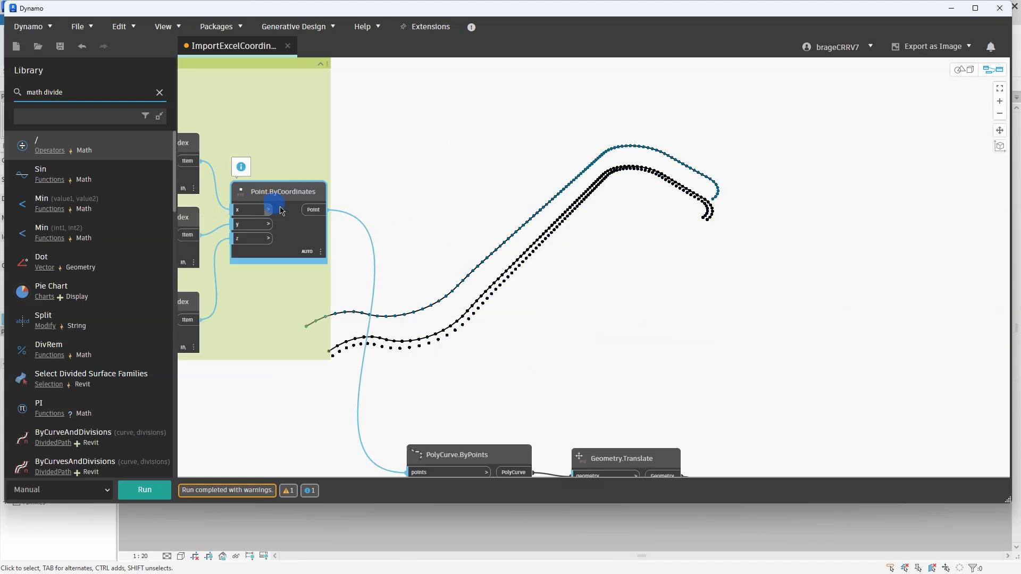
scroll(310, 211, "down", 5)
left_click(311, 209)
scroll(748, 286, "up", 3)
left_click(755, 270)
Connect the second Geometry.Translate's output to the pt input of ReferencePoint.ByPoint in the copied Export to Revit group
middle_click_drag(660, 383, 649, 224)
left_click(530, 363)
middle_click_drag(649, 267, 620, 323)
left_click(704, 258)
middle_click_drag(686, 379, 651, 400)
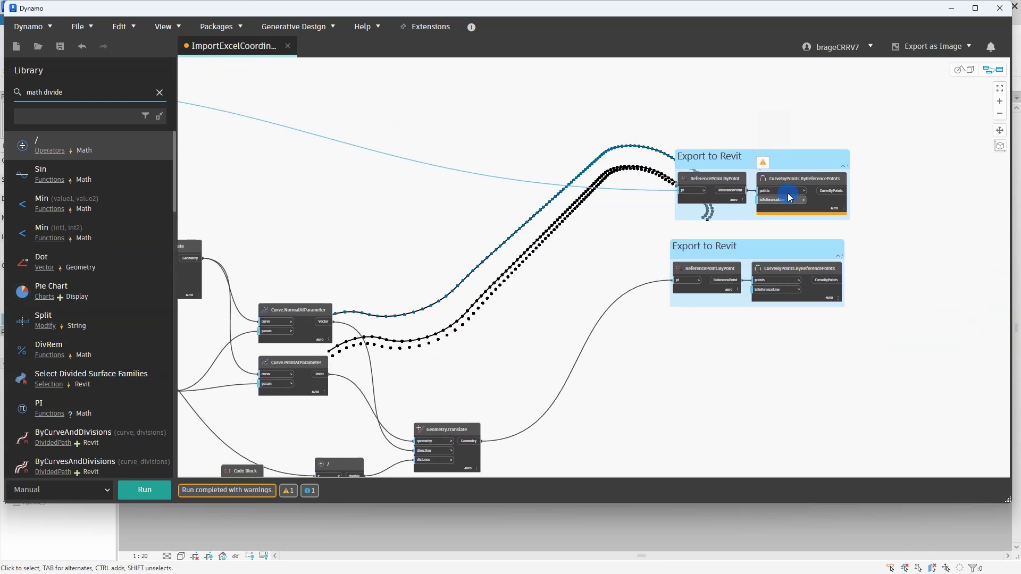
Run the graph, switch to the Revit family, and inspect the exported reference points and curves in the 3D view
left_click(143, 491)
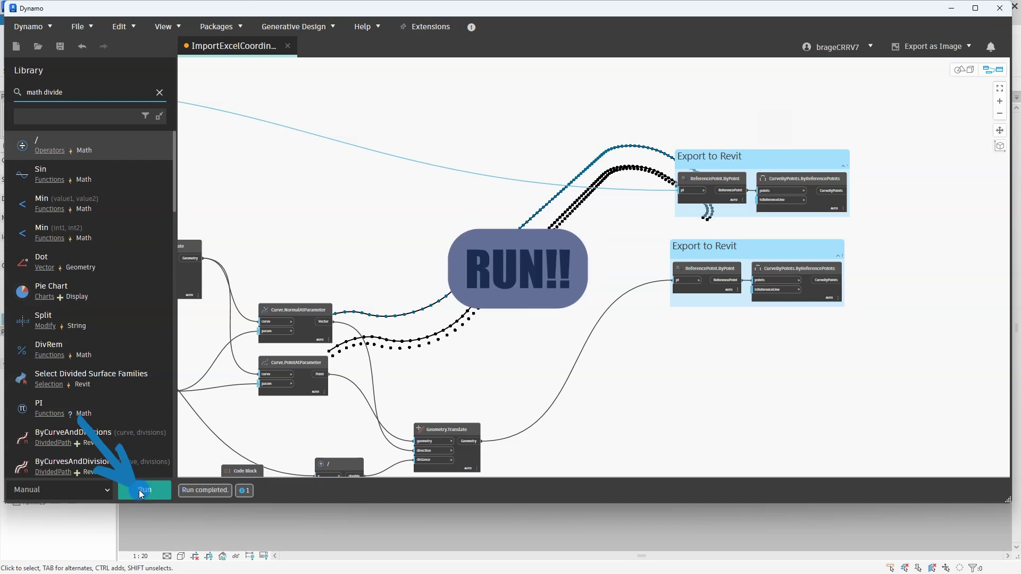
left_click(604, 269)
left_click(951, 8)
left_click(581, 297)
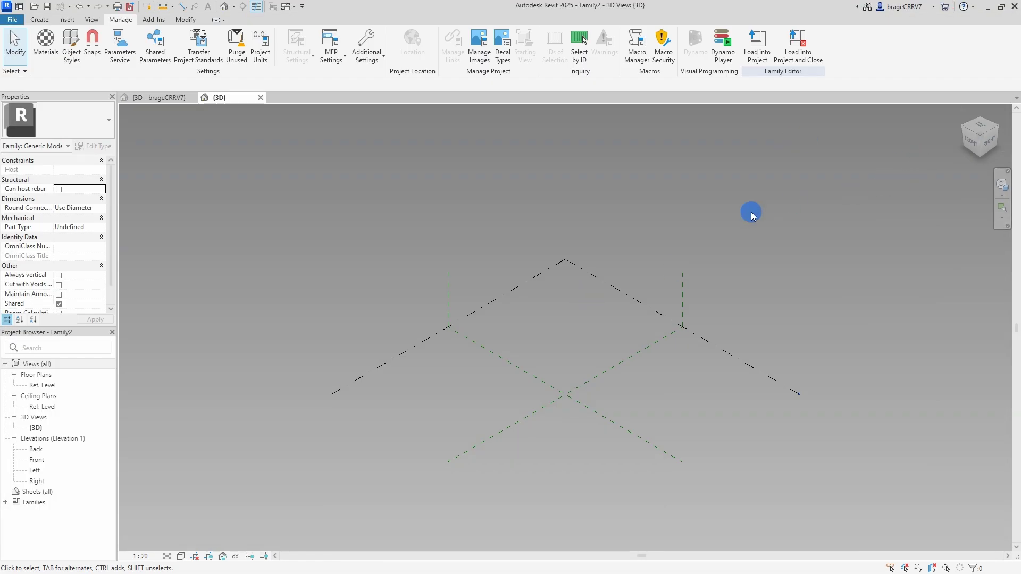
key("z")
key("a")
scroll(417, 245, "up", 5)
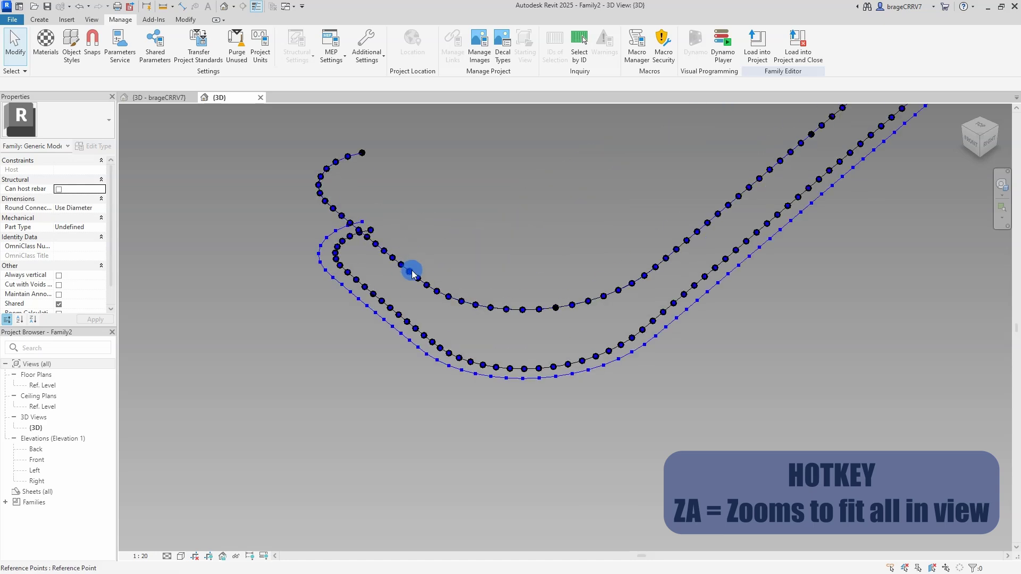
scroll(412, 274, "up", 4)
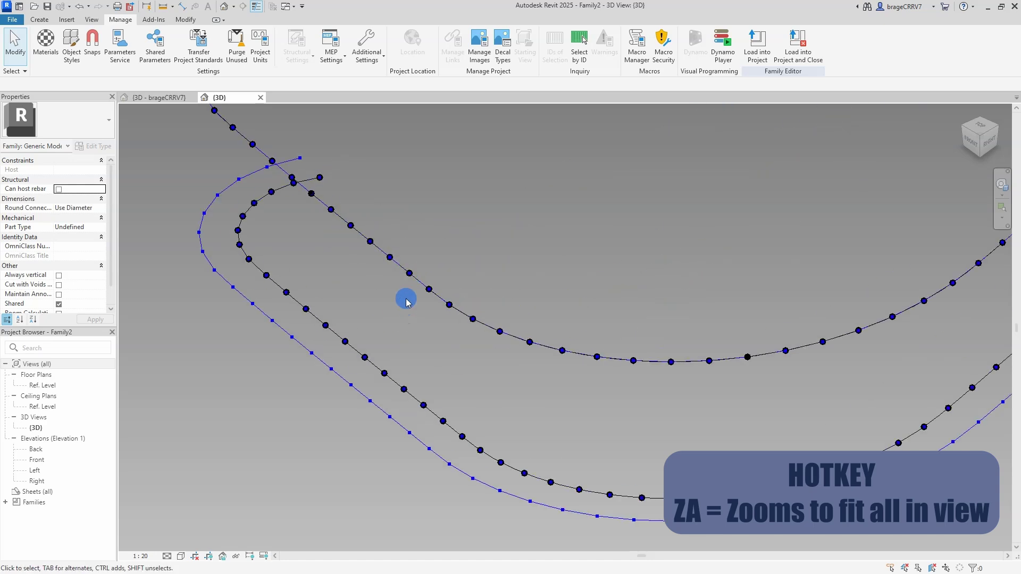
Hide the Reference Points annotation category in the family's 3D view through its visibility/graphics overrides
left_click(373, 370)
middle_click_drag(383, 358, 656, 339, "shift")
scroll(450, 262, "up", 3)
middle_click_drag(574, 343, 597, 337, "shift")
key("v")
key("g")
left_click(595, 140)
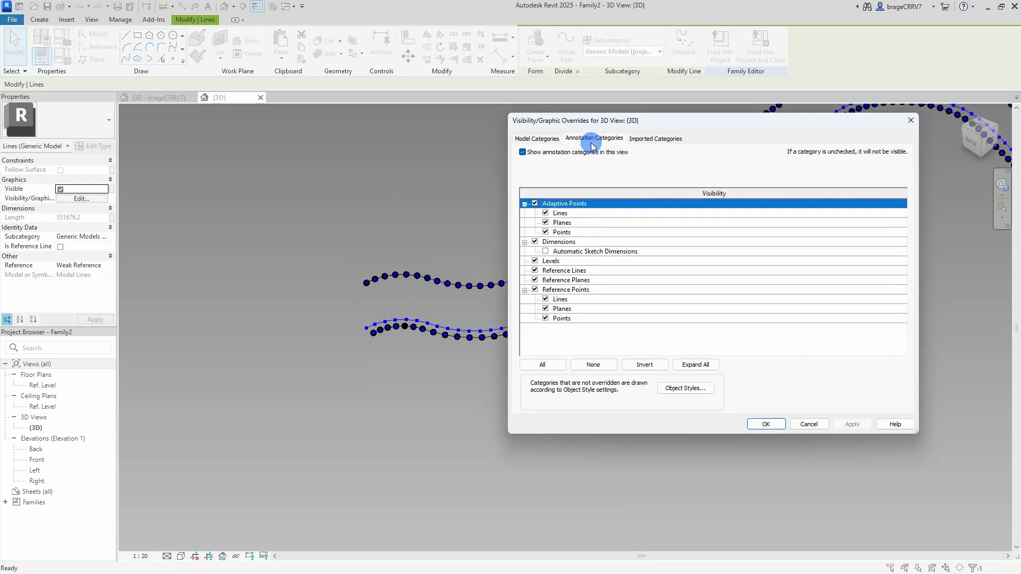
left_click(536, 290)
left_click(765, 424)
left_click(540, 395)
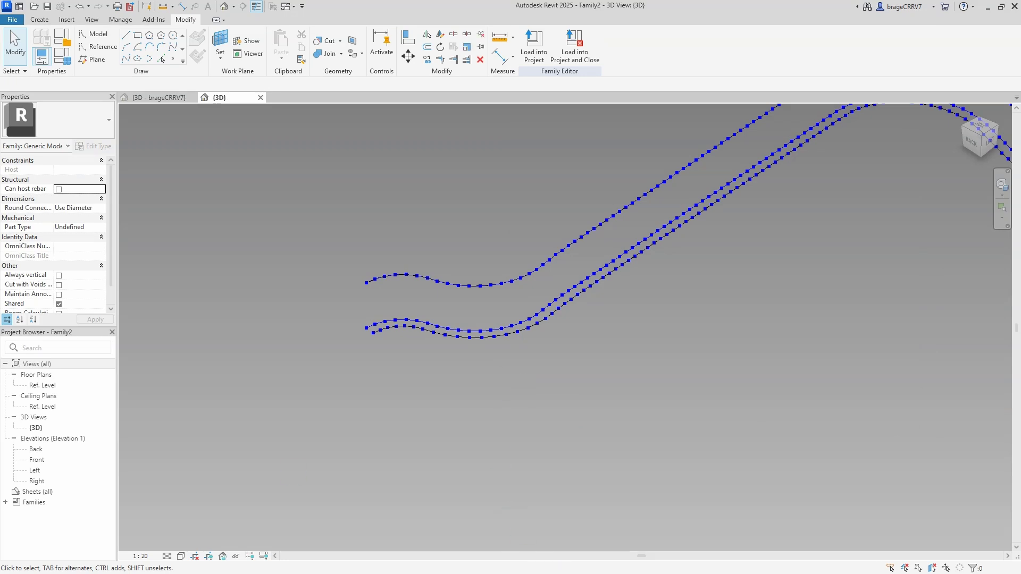
Return to Dynamo and close it so that its background preview no longer overlays the family's 3D view
key("alt+Tab")
left_click(510, 284)
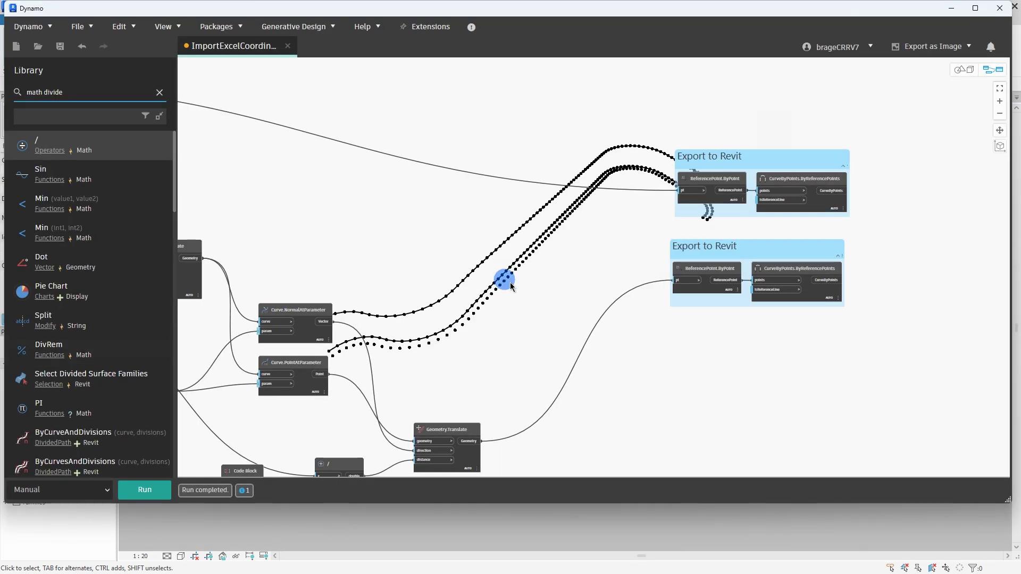
left_click(52, 27)
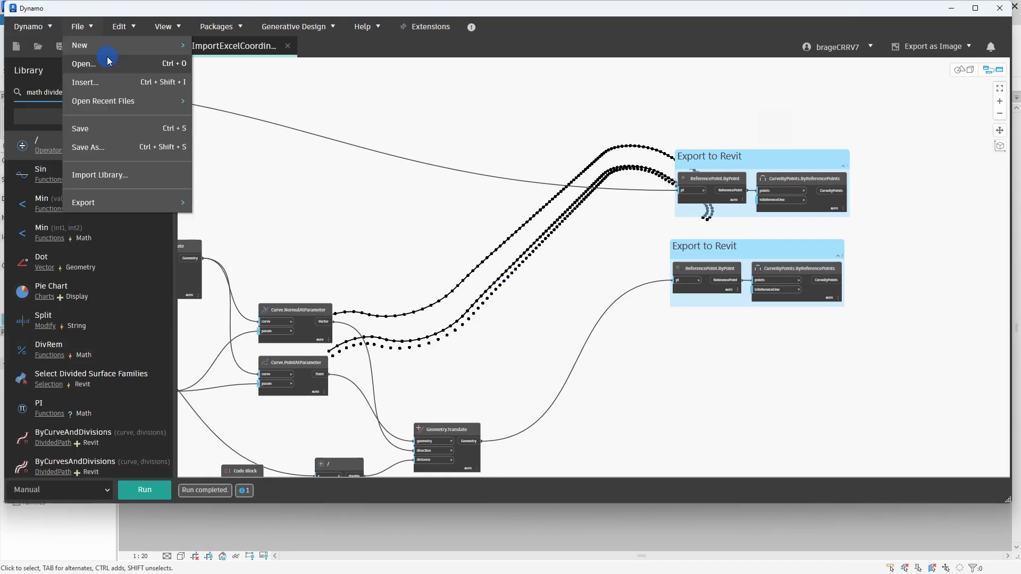
left_click(997, 29)
left_click(1000, 8)
left_click(548, 291)
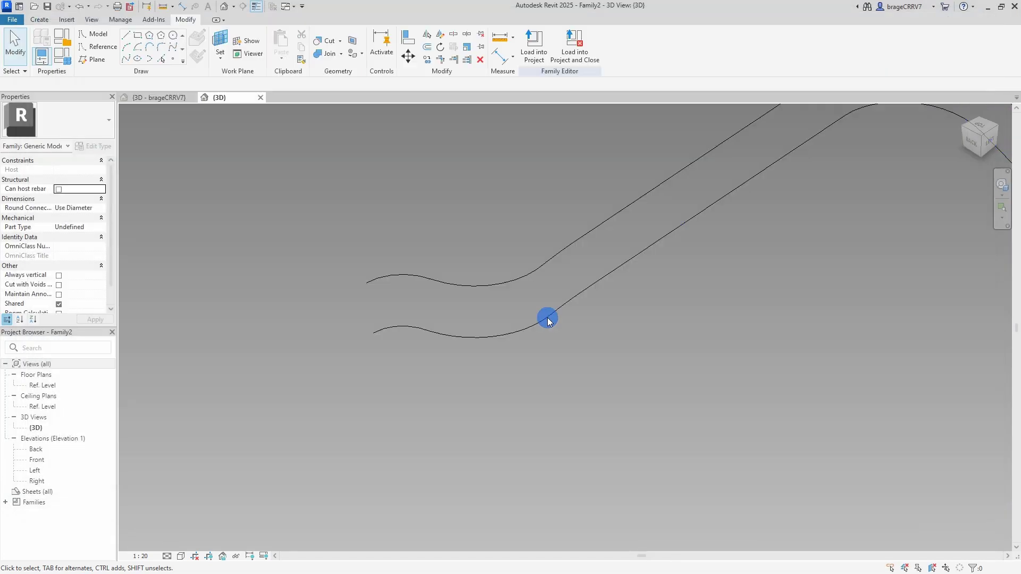
Create a solid form from the top and bottom curves of the retaining wall
left_click(477, 335)
left_click(475, 289, "ctrl")
scroll(611, 346, "down", 2)
middle_click_drag(655, 347, 604, 372)
left_click(535, 56)
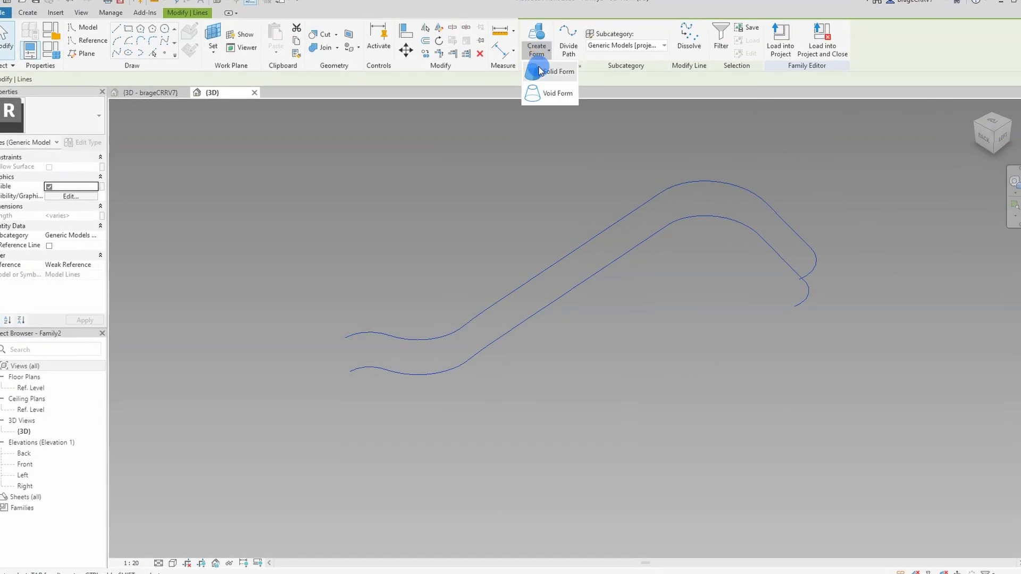
left_click(538, 76)
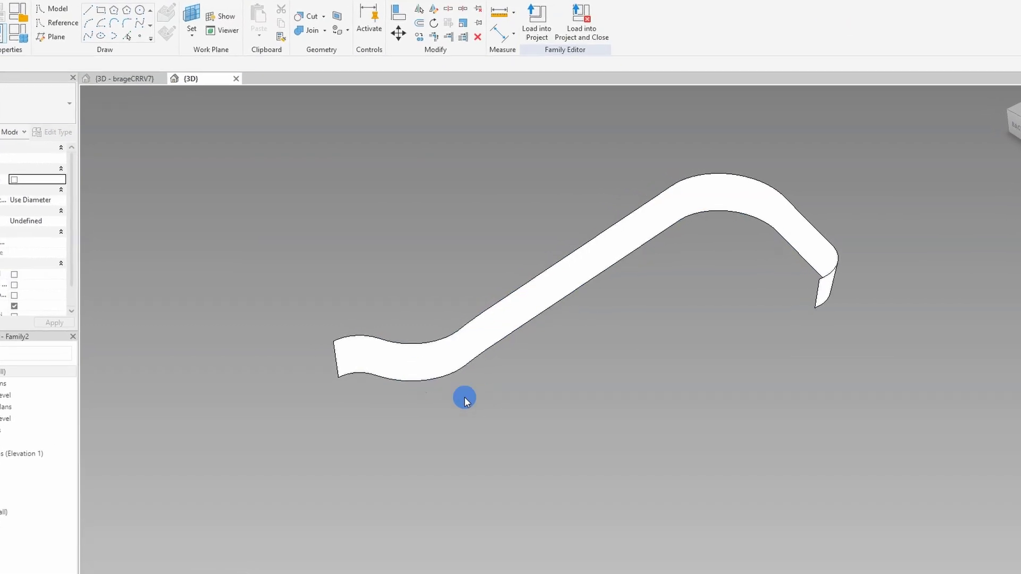
Load the family into the EB RetainingWall1 project and place one SlopedWall instance in open space beside the existing model
middle_click_drag(515, 409, 536, 371, "shift")
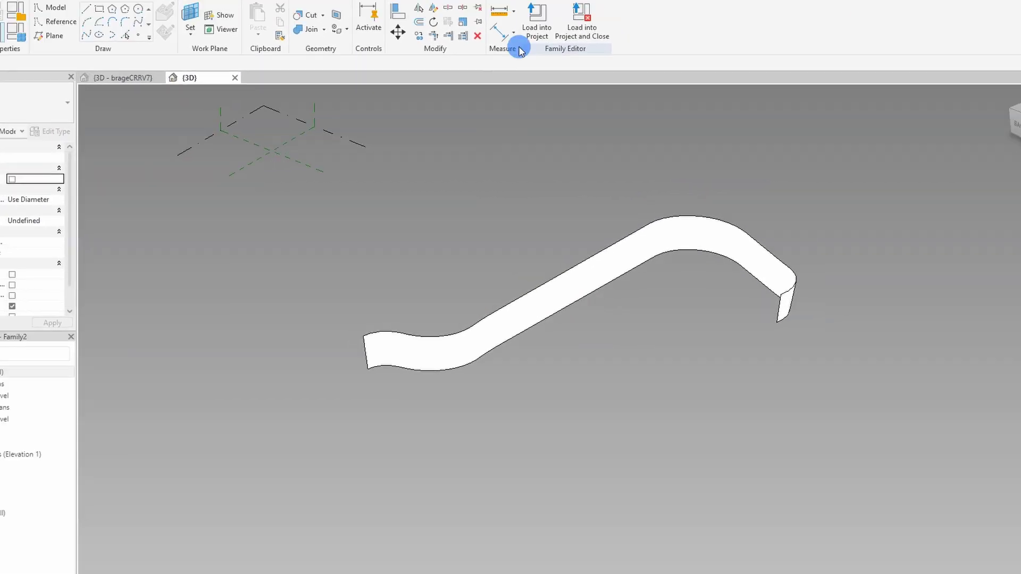
left_click(537, 38)
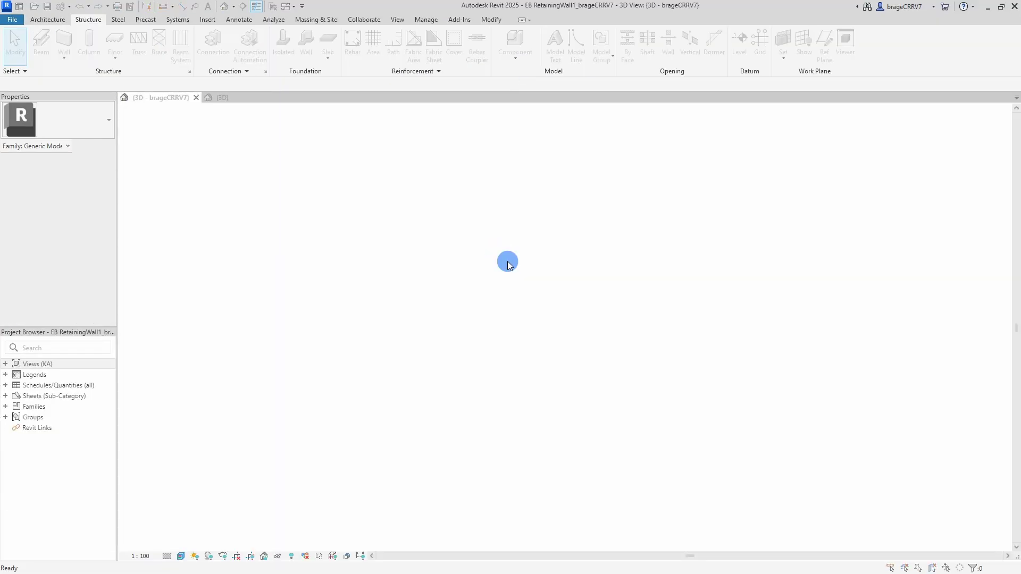
left_click(582, 205)
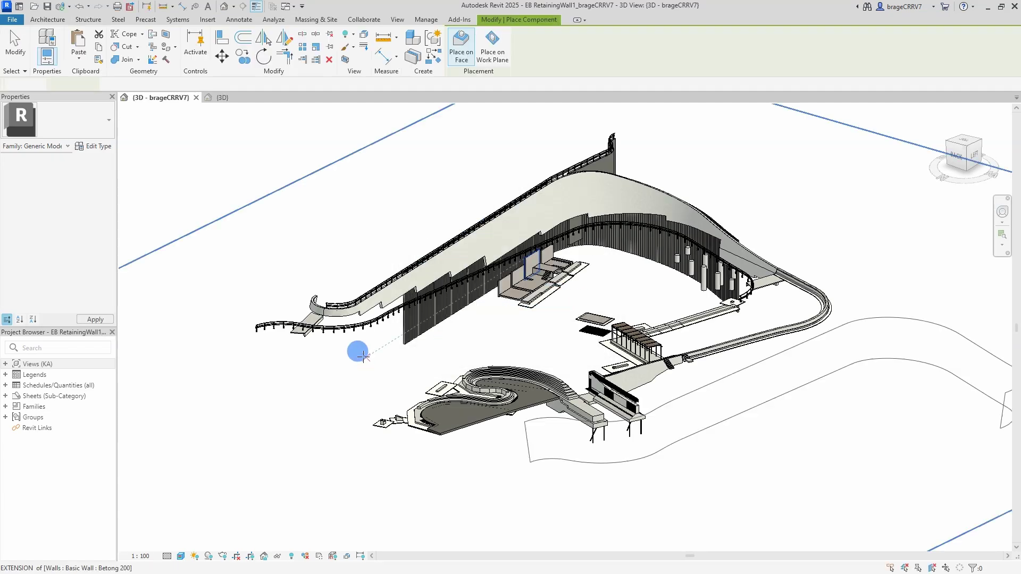
scroll(354, 351, "down", 5)
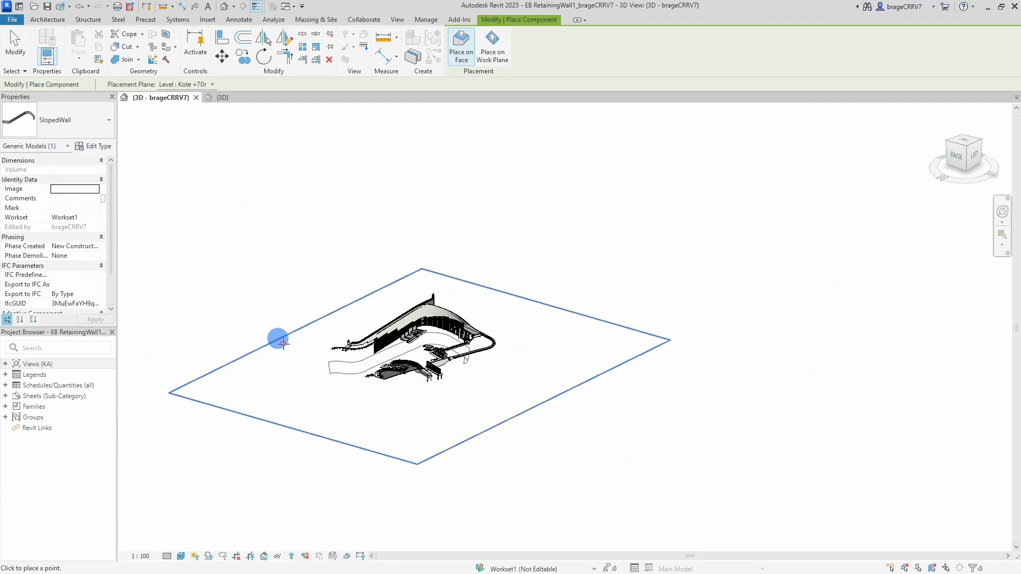
left_click(283, 344)
key("Escape")
Open the PlaceFamily script in Dynamo Player
middle_click_drag(385, 426, 431, 442, "shift")
left_click(426, 19)
left_click(999, 57)
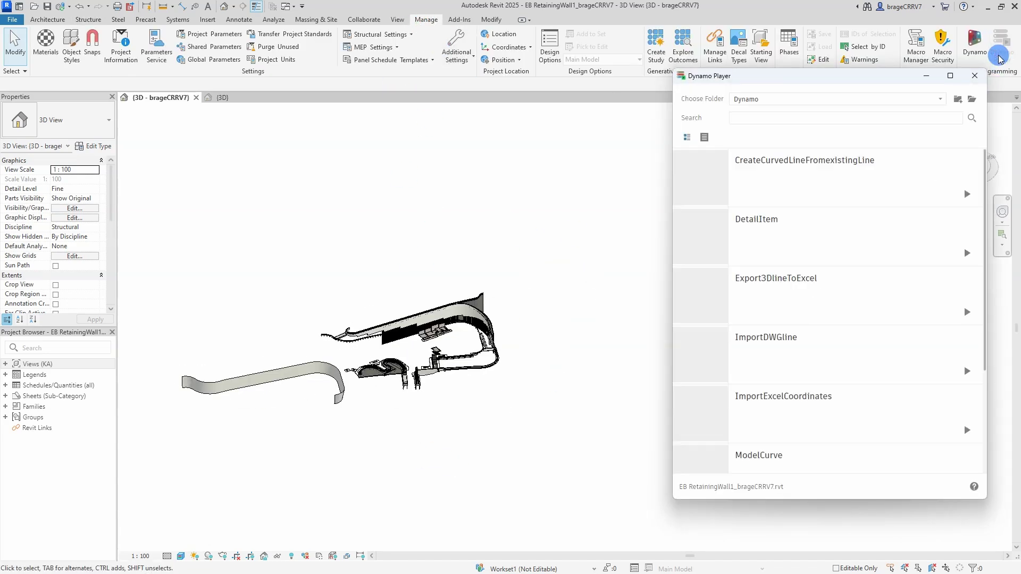
scroll(844, 344, "down", 3)
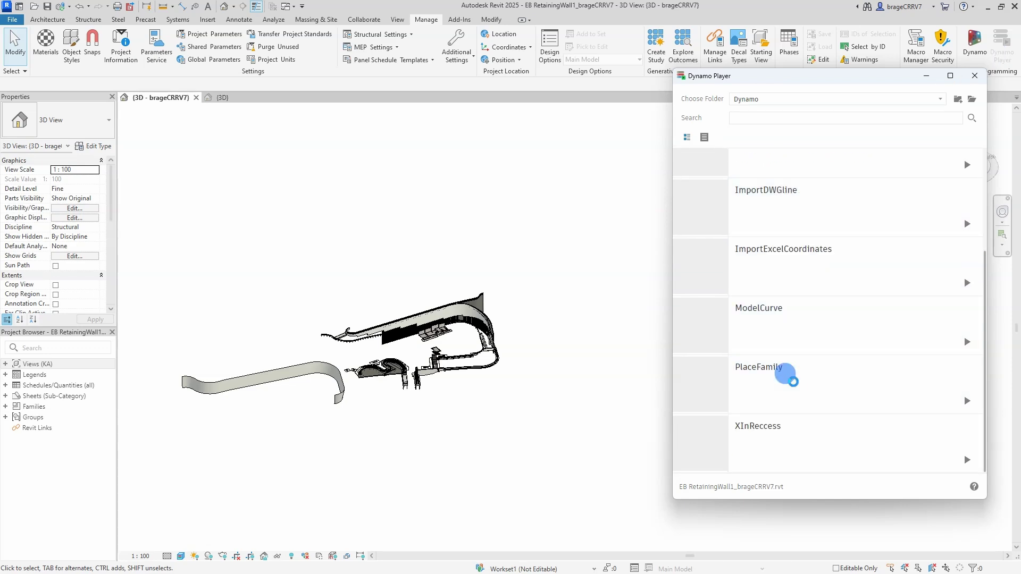
left_click(794, 385)
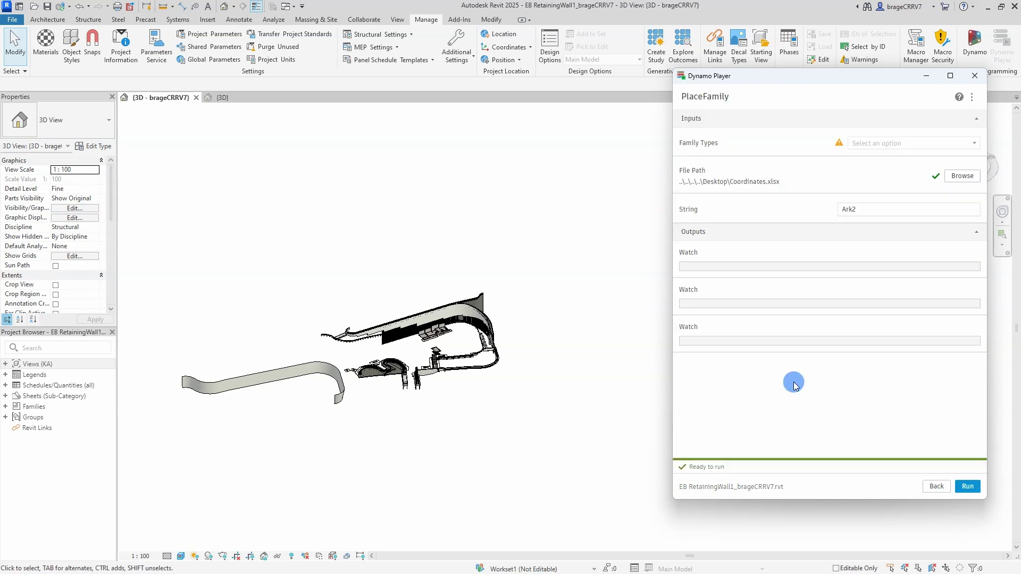
Set the script's family type to ReferenceObject:ReferenceObject and run it with Coordinates.xlsx and sheet Ark2
left_click(868, 143)
scroll(968, 296, "down", 5)
scroll(968, 296, "down", 1)
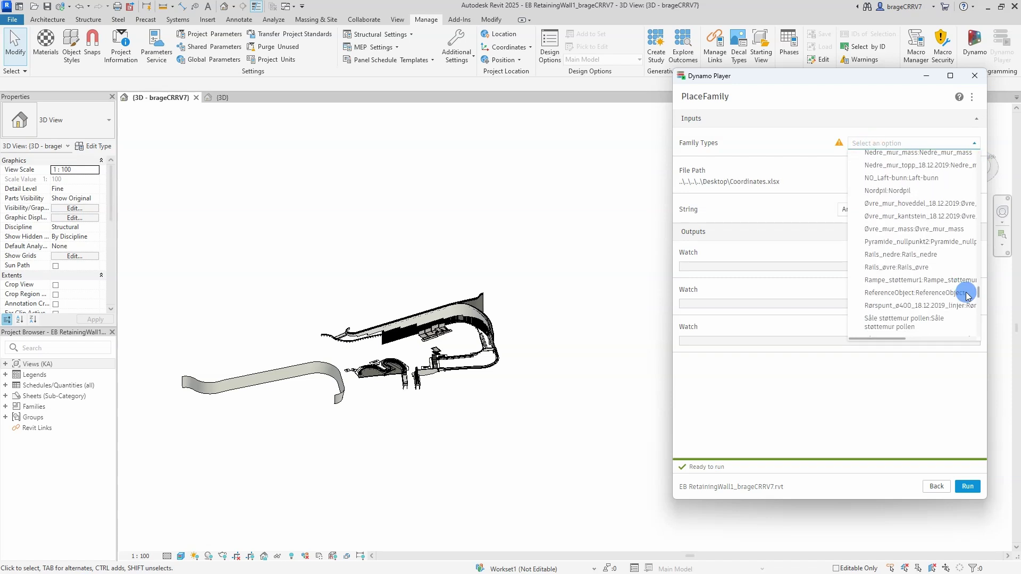
left_click(907, 296)
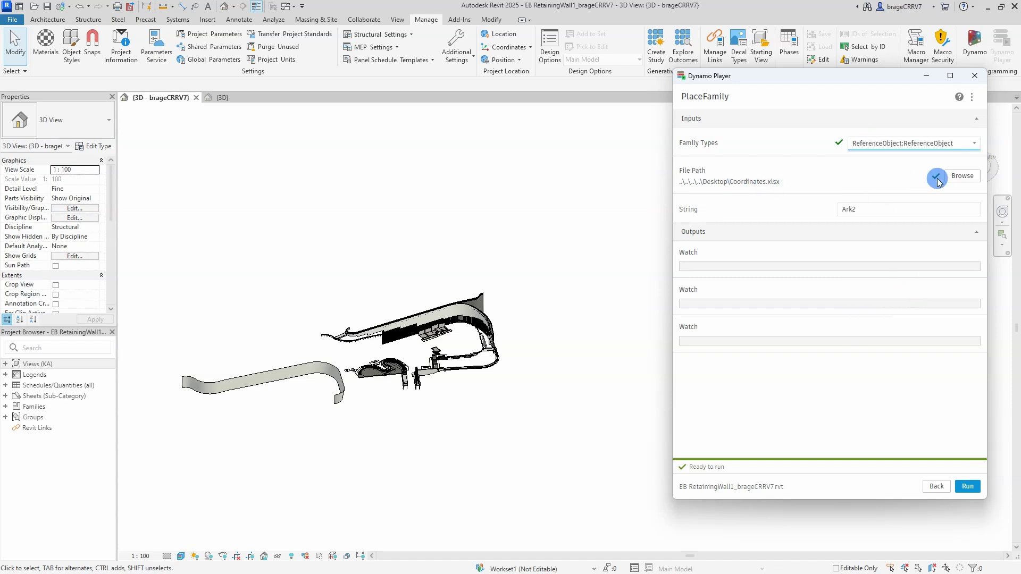
left_click(969, 486)
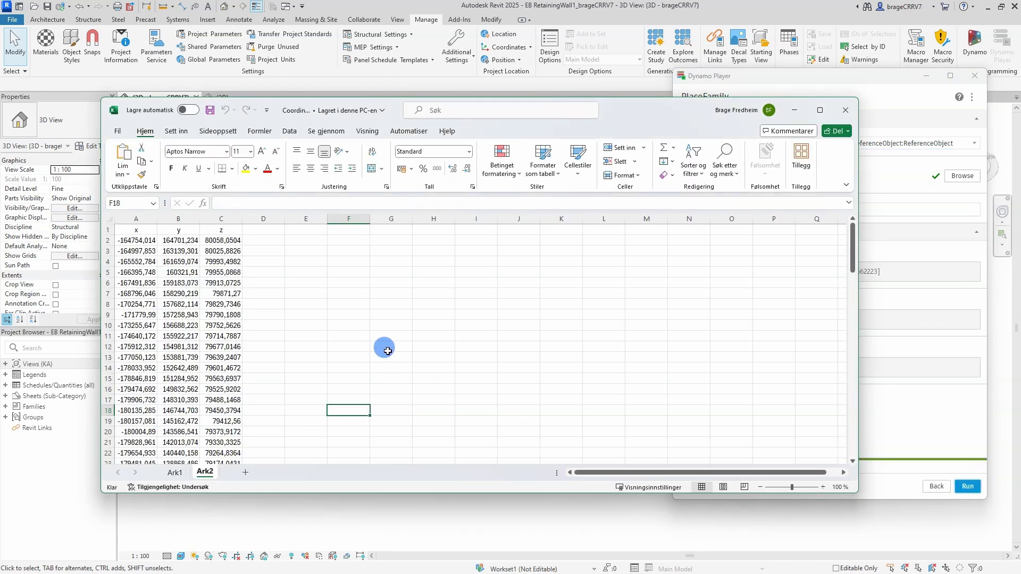
Check the first and last coordinate rows on sheet Ark2, and close the workbook and Dynamo Player
left_click_drag(137, 242, 219, 240)
scroll(216, 319, "down", 20)
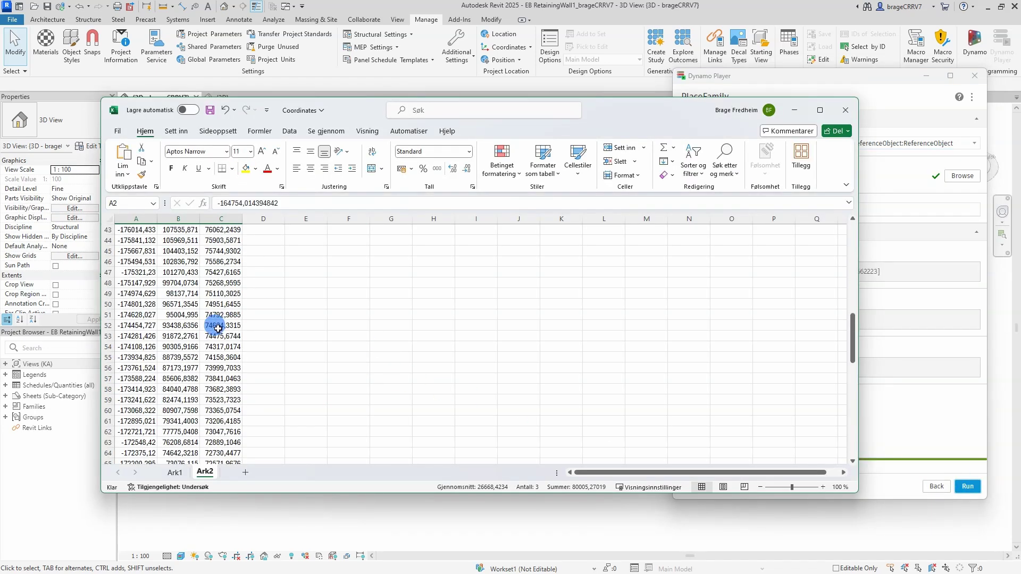
left_click_drag(125, 399, 222, 400)
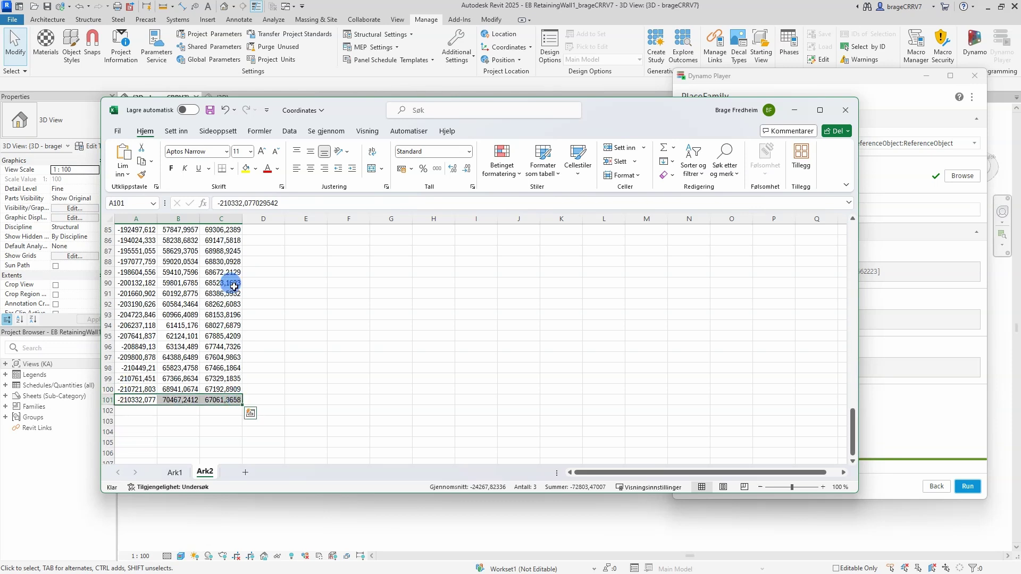
left_click(241, 168)
left_click(323, 324)
left_click(847, 113)
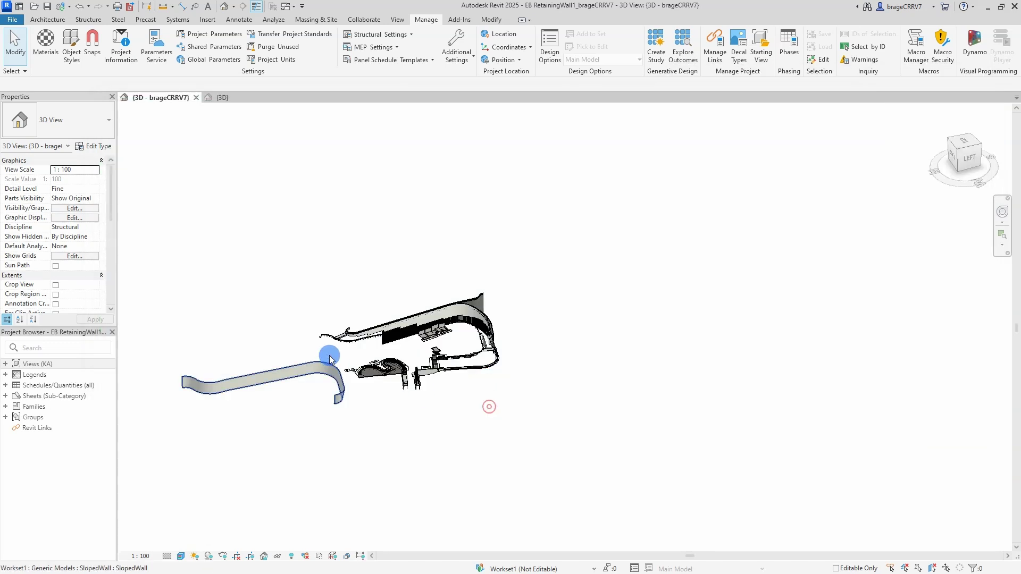
Examine the ReferenceObject cones placed at the start and end of the lower railing line
scroll(330, 355, "up", 8)
left_click(283, 250)
scroll(282, 250, "down", 3)
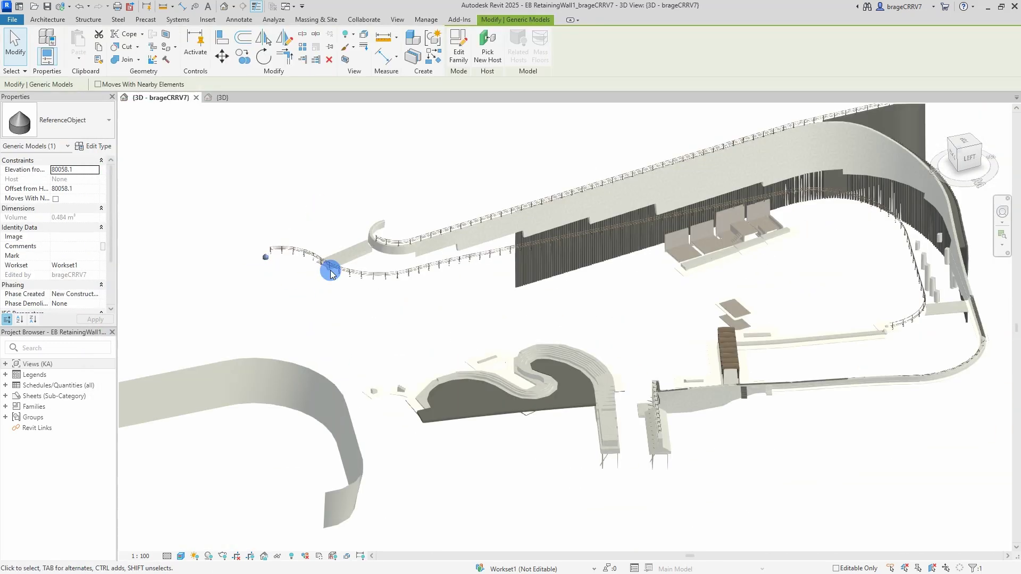
middle_click_drag(866, 331, 784, 335)
scroll(802, 338, "up", 5)
left_click(809, 340)
scroll(809, 339, "down", 4)
scroll(704, 288, "down", 4)
left_click(732, 281)
In the top view, move the SlopedWall so the outer corner of its start edge sits on the first reference cone's centre
left_click(965, 146)
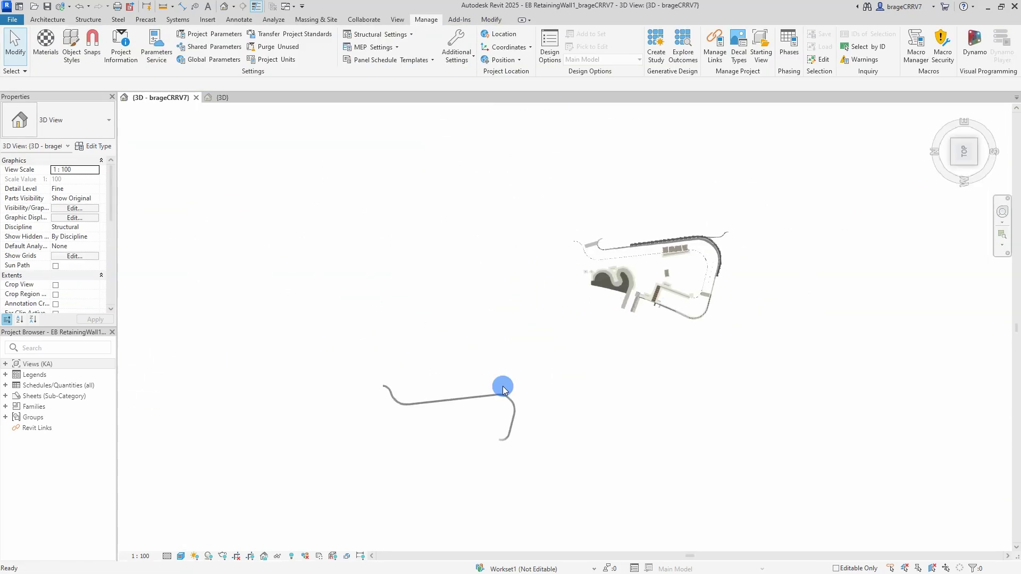
left_click(463, 407)
scroll(578, 284, "up", 5)
key("Escape")
scroll(520, 287, "up", 4)
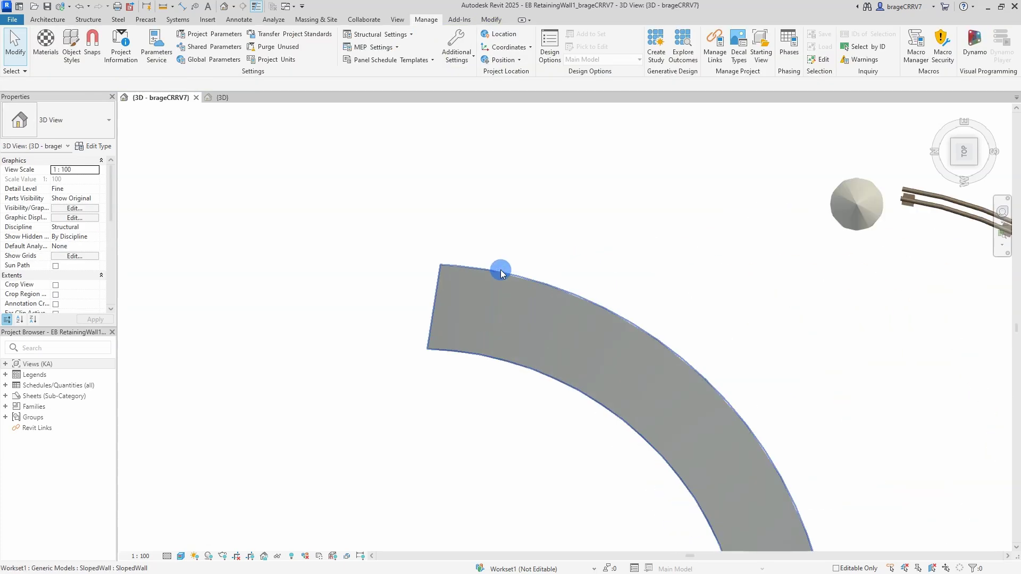
left_click_drag(500, 270, 845, 208)
scroll(716, 195, "down", 2)
scroll(862, 187, "up", 6)
key("Escape")
scroll(417, 226, "down", 5)
Select the SlopedWall and check its plan alignment along the existing railing up to its far end
left_click(438, 299)
scroll(505, 386, "down", 3)
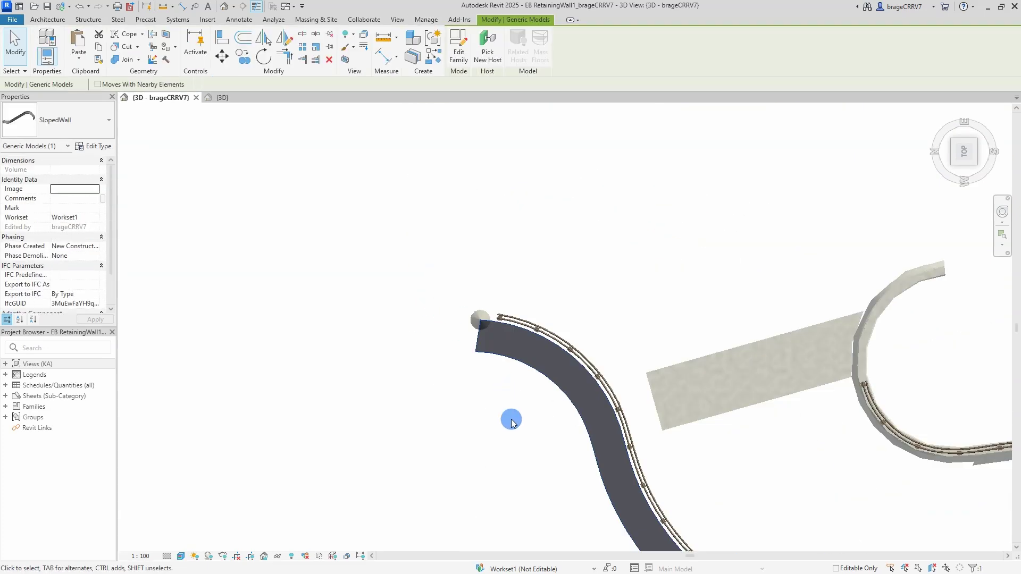
middle_click_drag(511, 431, 397, 351, "shift")
left_click(968, 160)
scroll(601, 465, "down", 4)
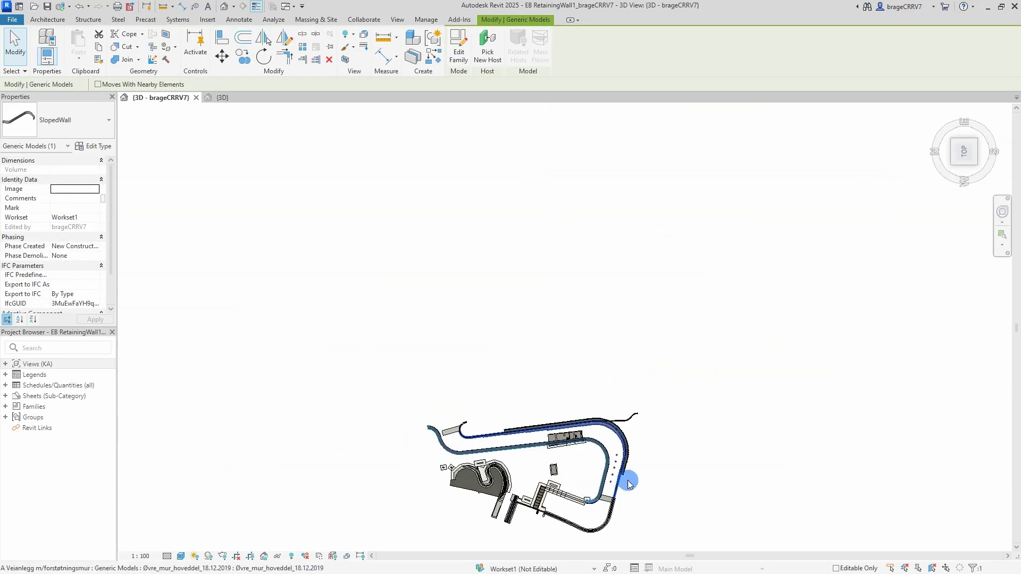
scroll(629, 484, "up", 8)
scroll(522, 493, "down", 4)
scroll(535, 502, "down", 5)
In the left view, move the SlopedWall straight down from its top start corner to the tip of the reference cone
left_click(964, 159)
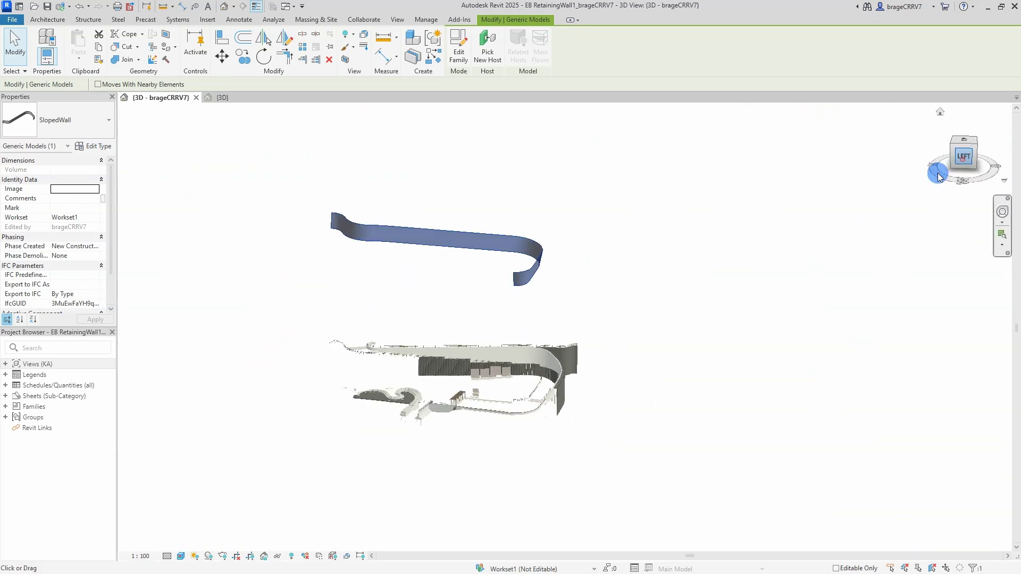
left_click(463, 320)
left_click(434, 325)
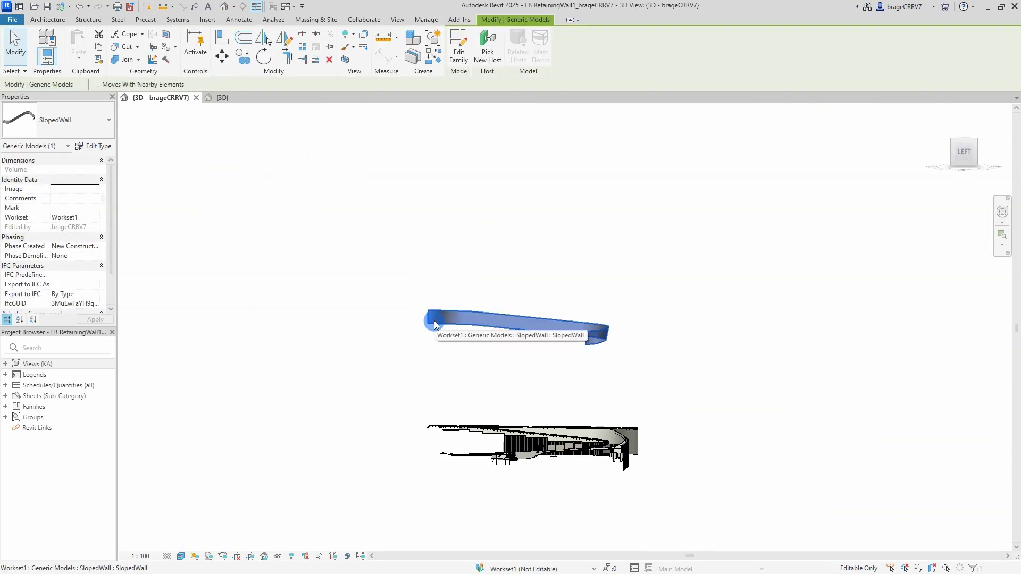
key("m")
key("v")
scroll(426, 310, "up", 6)
left_click(435, 306)
scroll(433, 303, "down", 5)
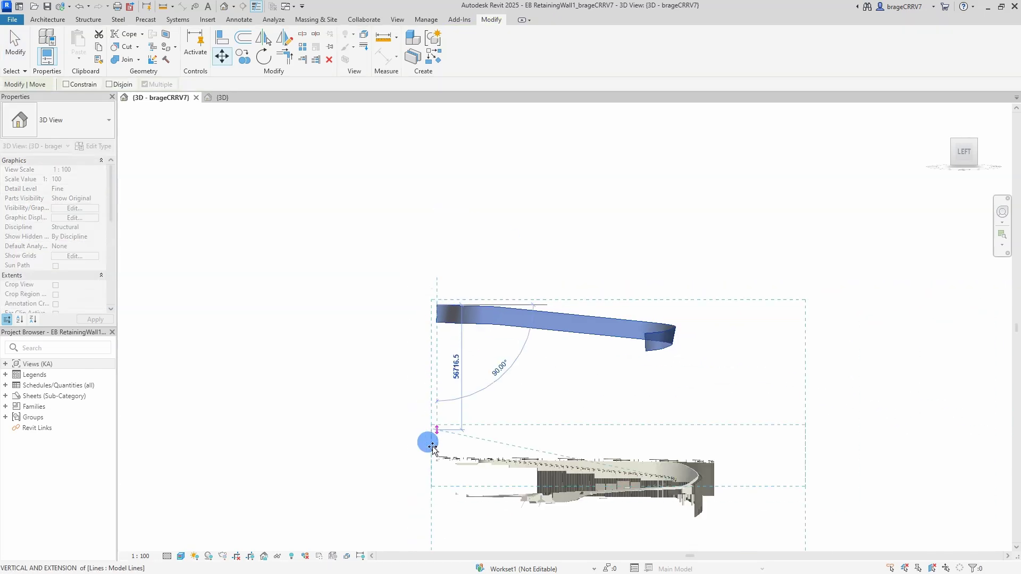
scroll(434, 451, "up", 6)
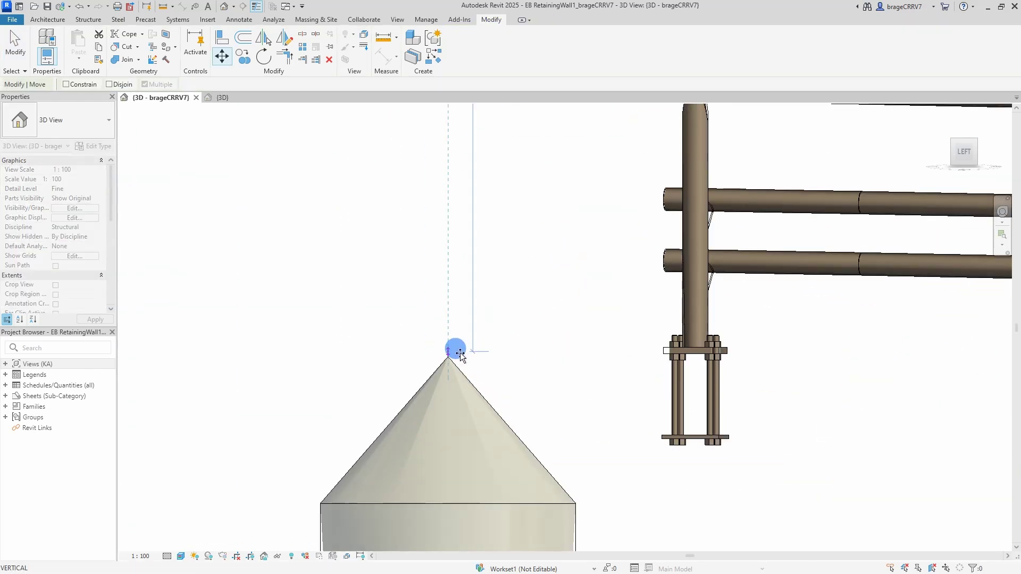
left_click(459, 355)
Examine the repositioned SlopedWall against the existing railing and surrounding structures from several directions
scroll(466, 319, "down", 3)
scroll(441, 330, "down", 2)
middle_click_drag(429, 257, 454, 175, "shift")
middle_click_drag(577, 303, 565, 351, "shift")
left_click(565, 351)
middle_click_drag(681, 343, 381, 393, "shift")
left_click(362, 361)
left_click(361, 389)
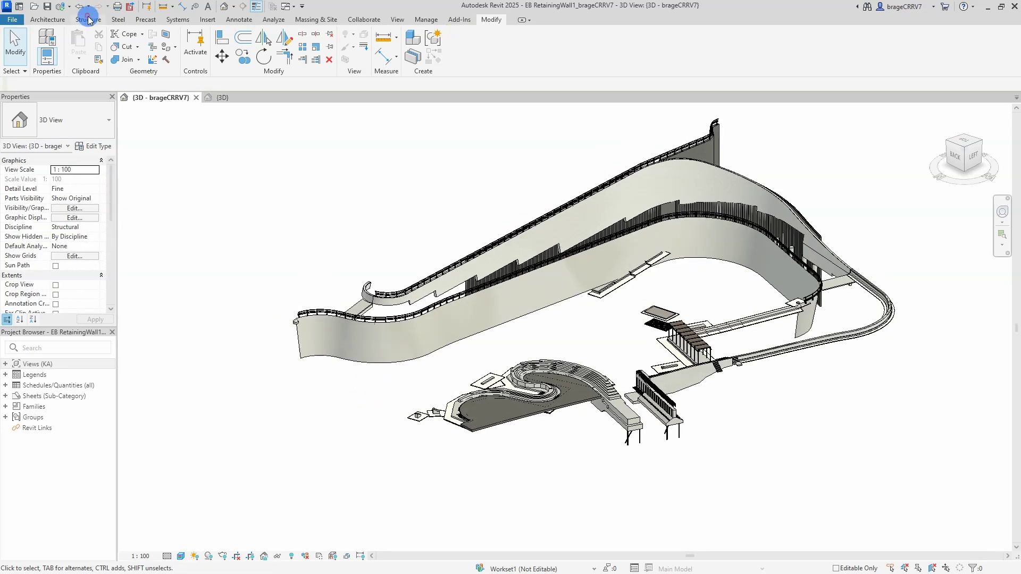
Build a Betong 500 structural wall on the curved side face of the SlopedWall, with location line Finish Face: Exterior
left_click(88, 18)
left_click(64, 58)
left_click(93, 69)
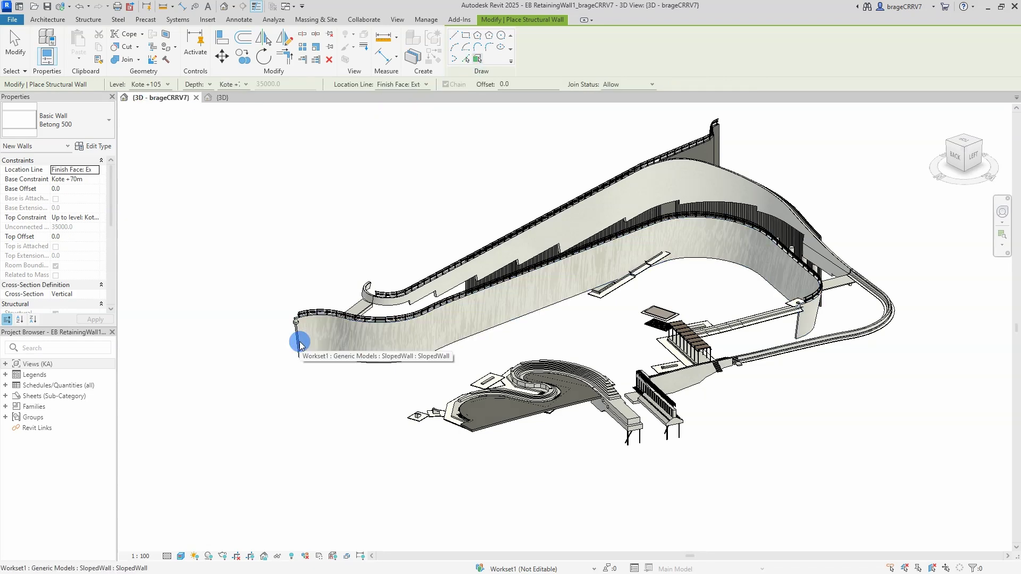
key("Escape")
Select the new Betong 500 wall and check its fit along the SlopedWall's start edge and the railing
scroll(299, 343, "up", 6)
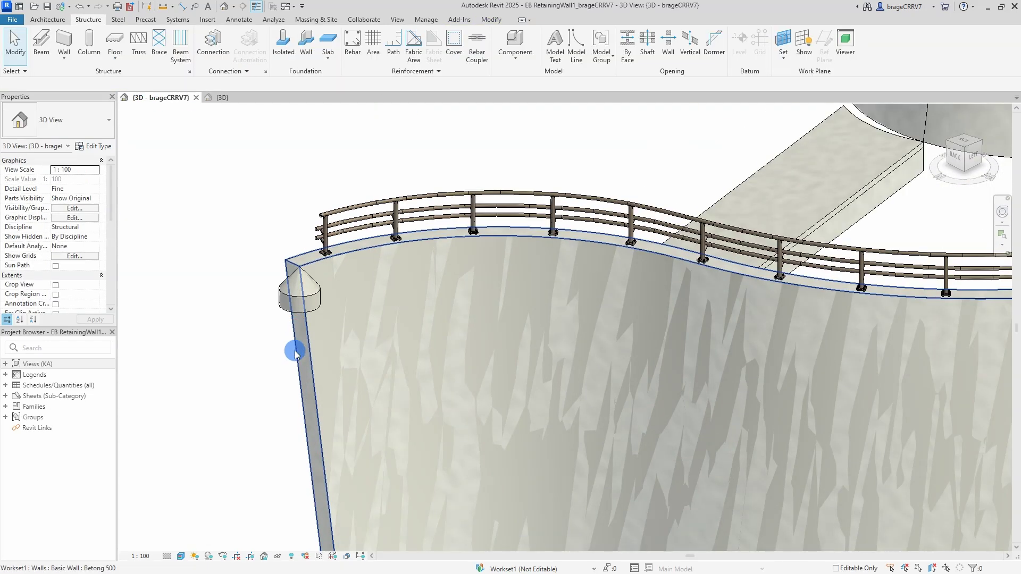
left_click(295, 353)
scroll(295, 352, "down", 10)
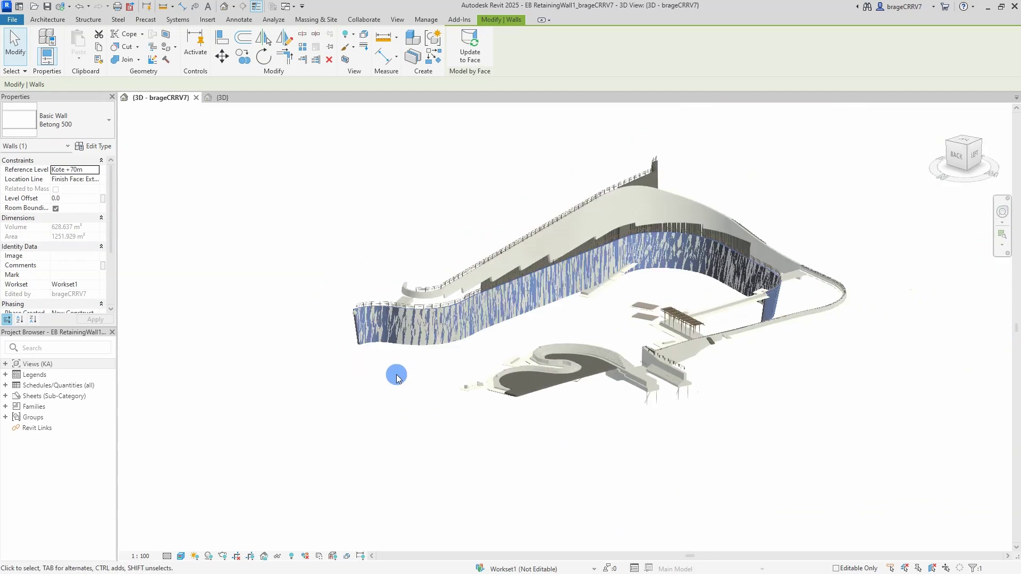
left_click(397, 383)
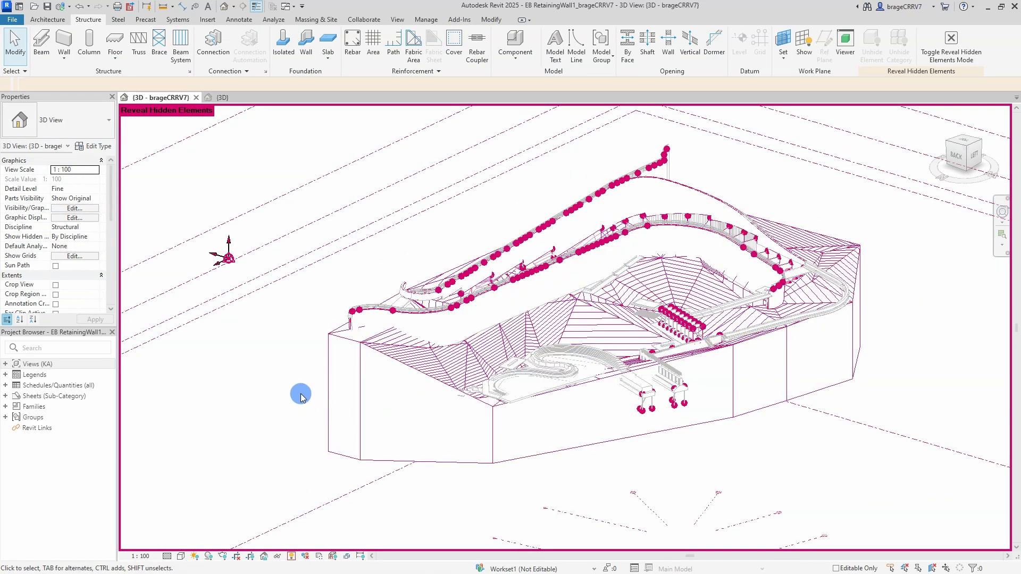
With hidden elements revealed, trim the Betong 500 wall against the hidden terrain solid and leave Reveal Hidden Elements mode
left_click(490, 20)
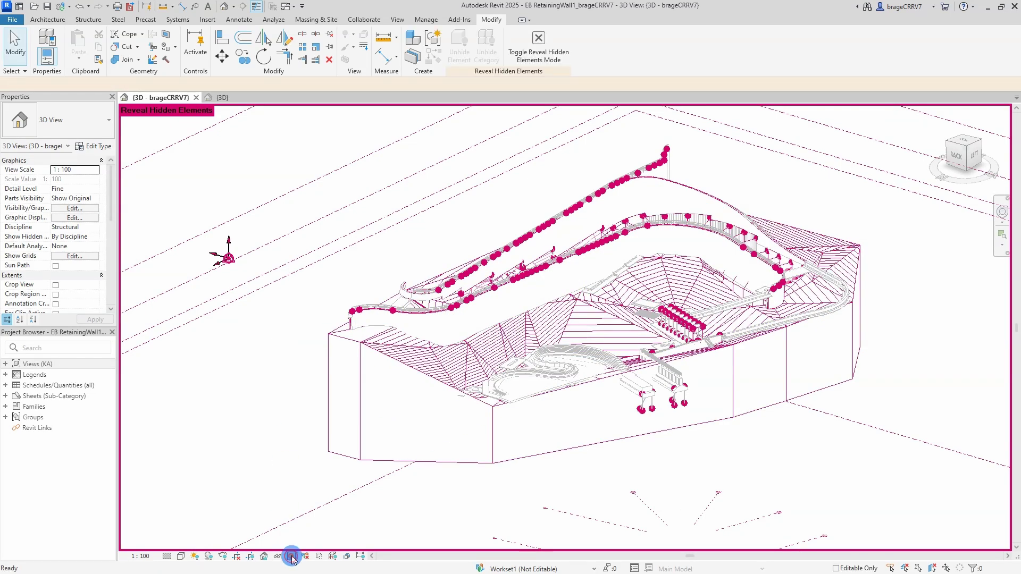
key("r")
key("h")
Select the SlopedWall and the Betong 500 wall in turn to compare their lower edges
left_click(357, 346)
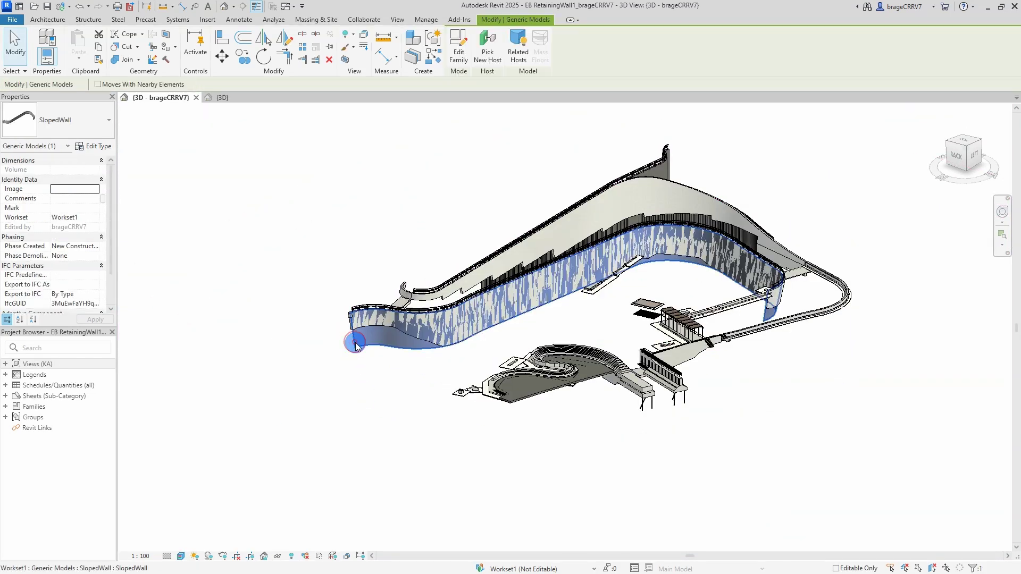
left_click(356, 367)
left_click(376, 324)
left_click(374, 379)
middle_click_drag(384, 387, 378, 398)
Temporarily isolate the Betong 500 wall to examine its shape, and reset the temporary isolation
left_click(400, 347)
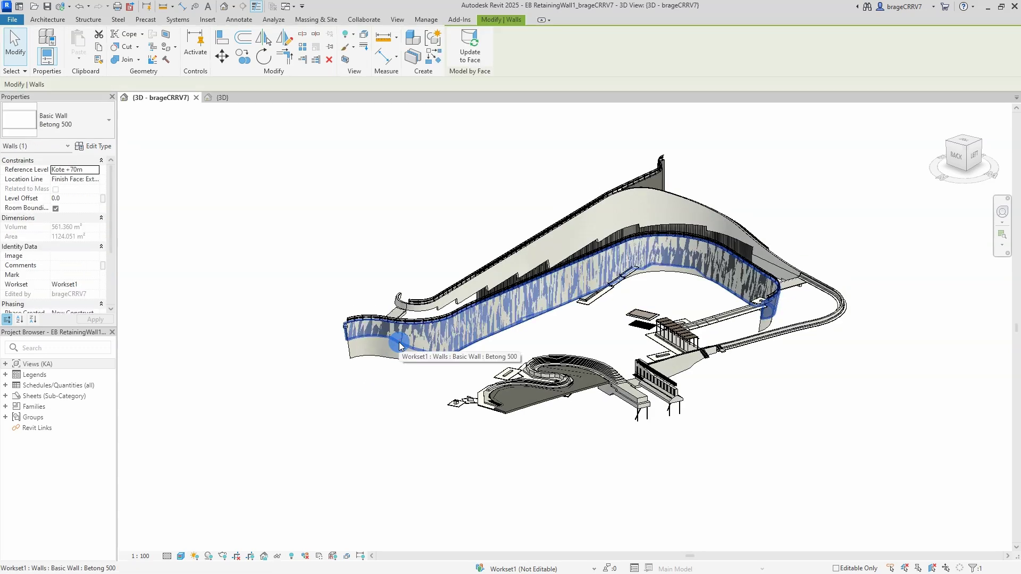
key("h")
key("i")
left_click(436, 385)
middle_click_drag(442, 394, 497, 372, "shift")
key("h")
key("r")
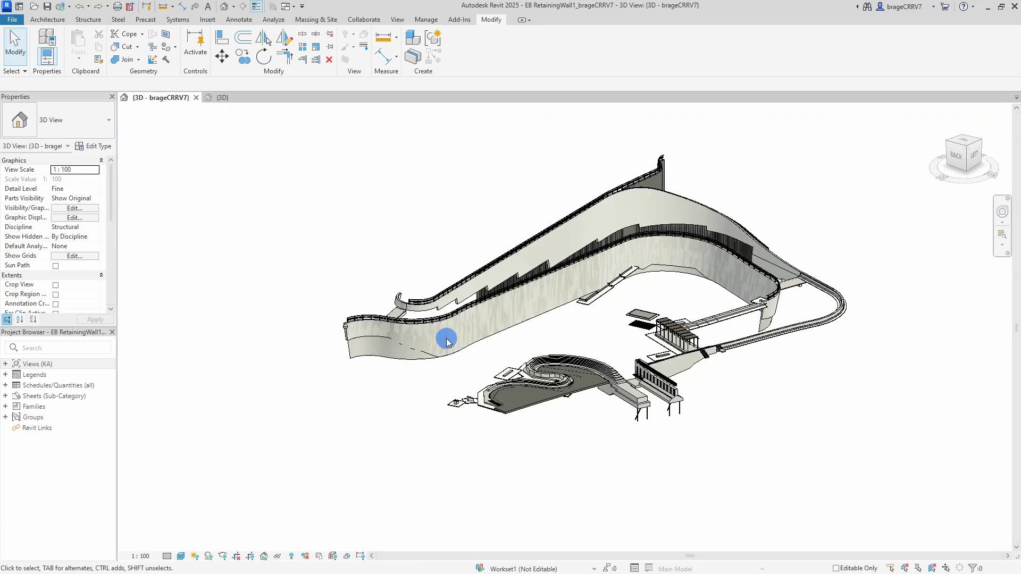
Move the SlopedWall off the Betong 500 wall into the empty area beside the model
left_click(381, 339)
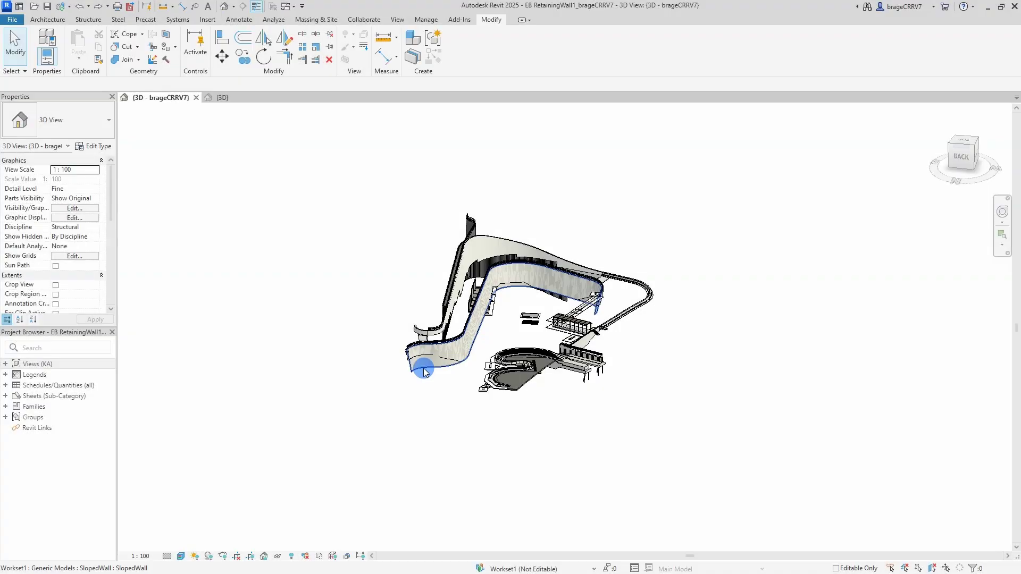
left_click(423, 371)
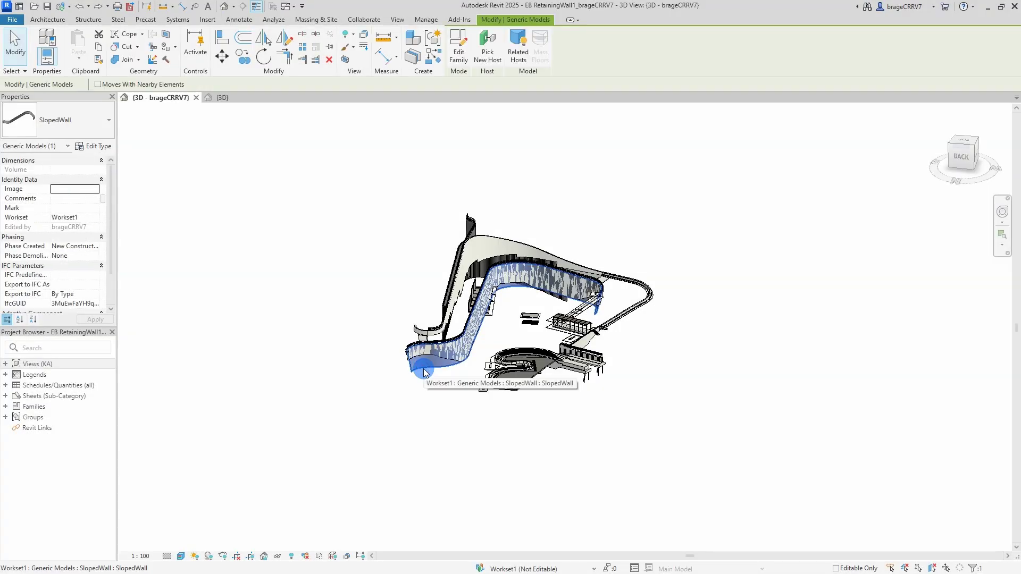
key("Escape")
left_click(433, 356)
key("Escape")
left_click(427, 366)
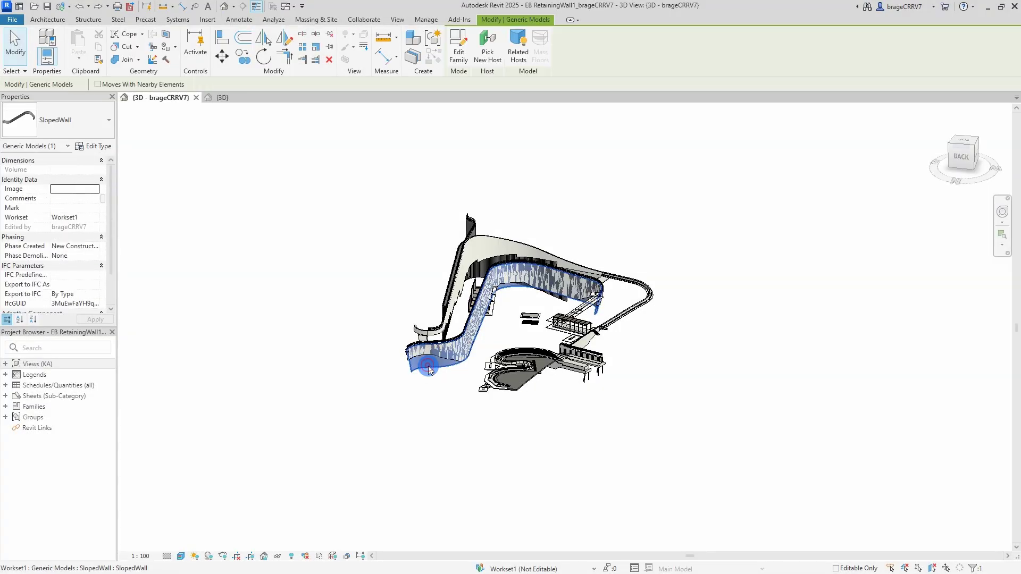
left_click_drag(428, 366, 622, 416)
key("Escape")
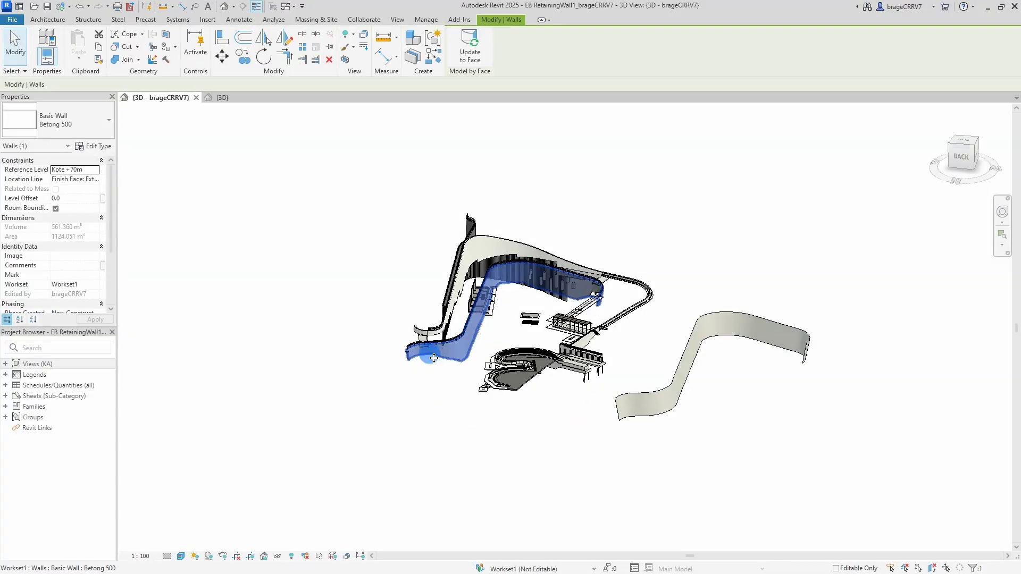